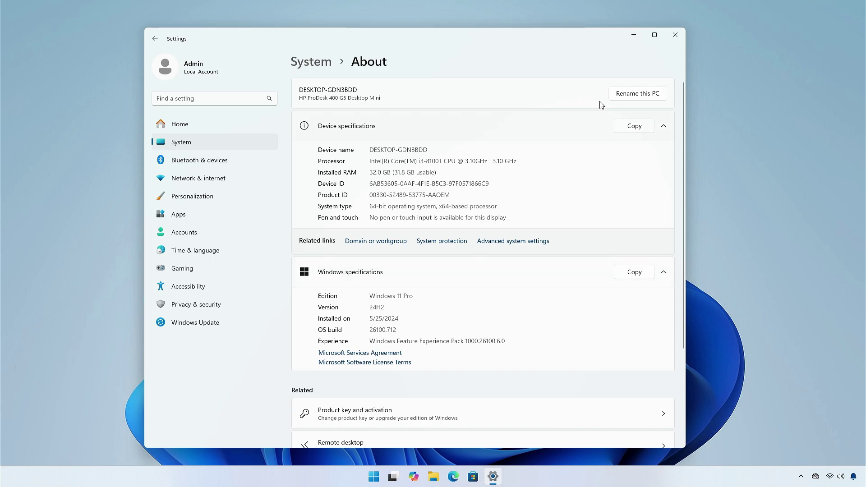
# - Close the Settings window that shows the System About page
pyautogui.click(682, 34)
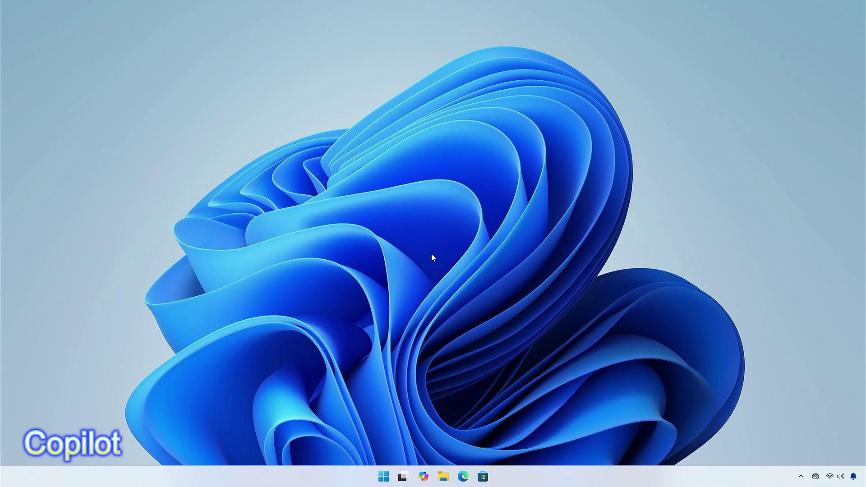
# - Launch the Copilot app, then look at its app options menu and dismiss it
pyautogui.click(422, 476)
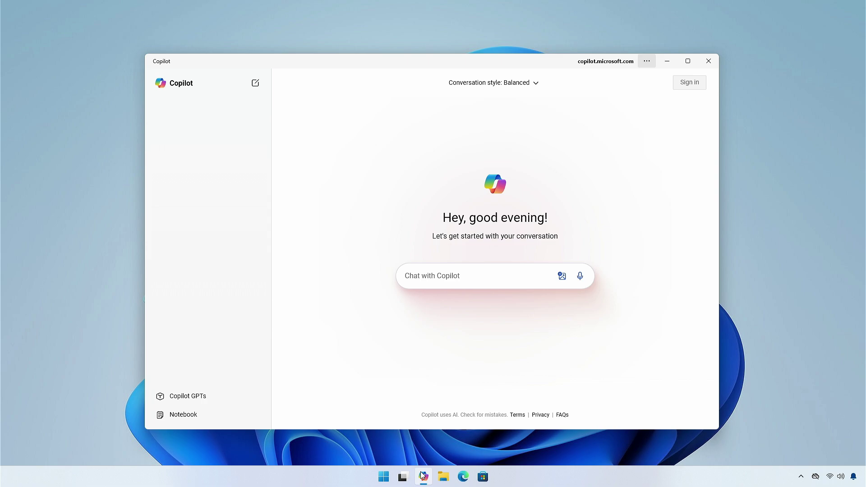
pyautogui.click(645, 64)
pyautogui.moveTo(630, 180)
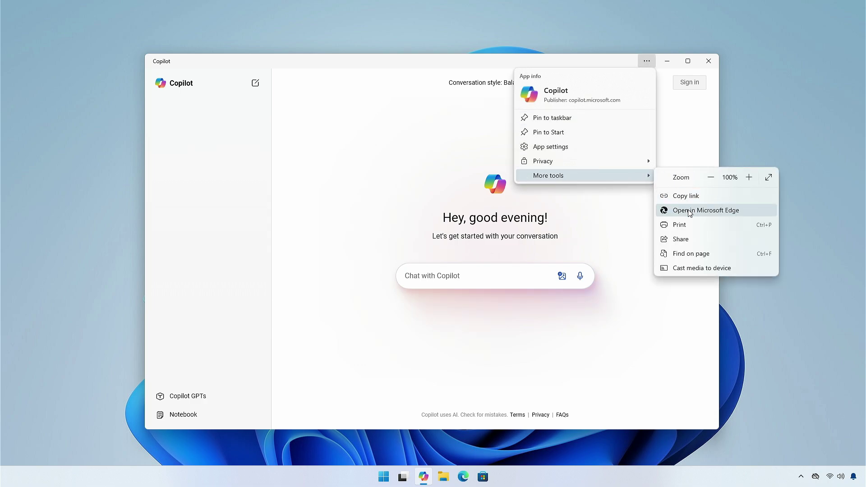
pyautogui.click(618, 223)
# - Open a new Edge window and load copilot.microsoft.com
pyautogui.click(461, 471)
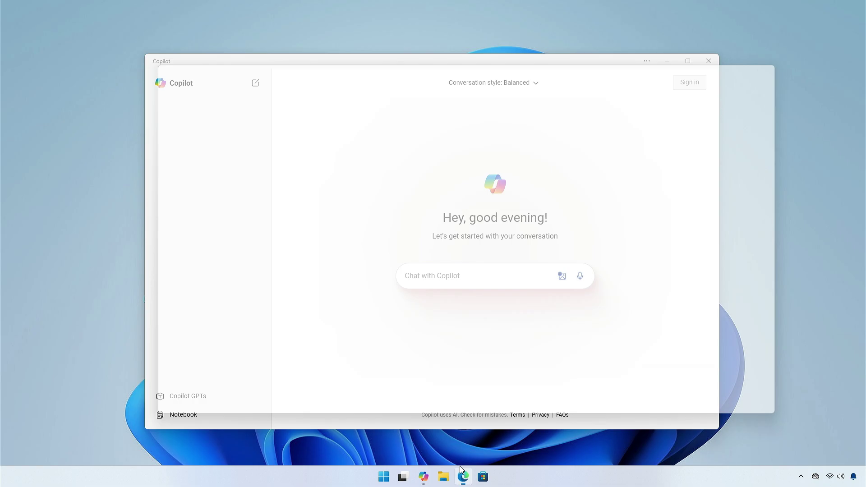
pyautogui.write('copilot.microsoft.c')
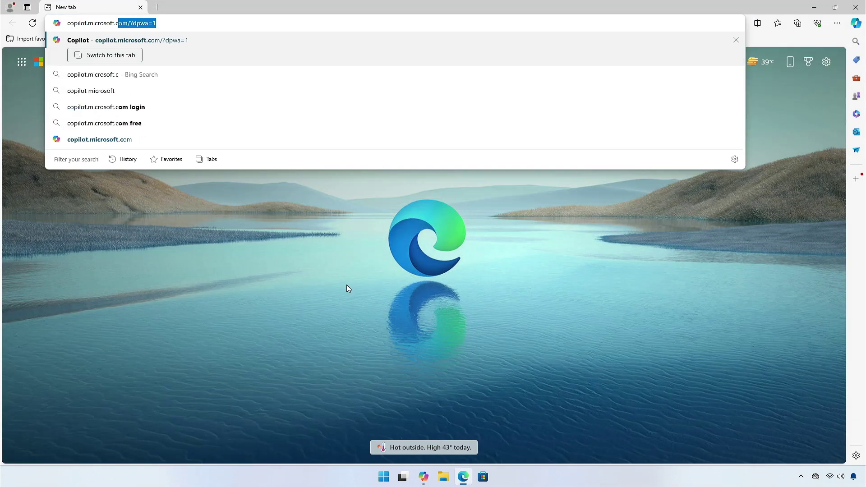
pyautogui.press('Return')
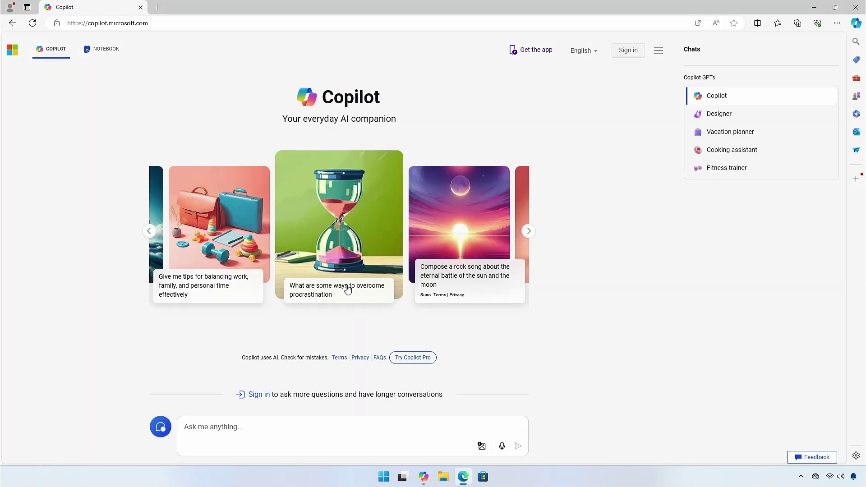
# - Look at Edge's main options menu and dismiss it without choosing anything
pyautogui.click(837, 23)
pyautogui.moveTo(754, 148)
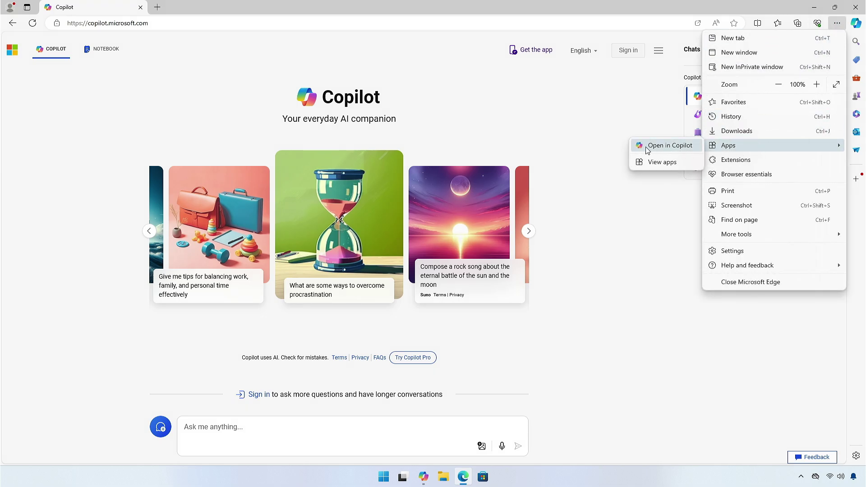
pyautogui.click(601, 205)
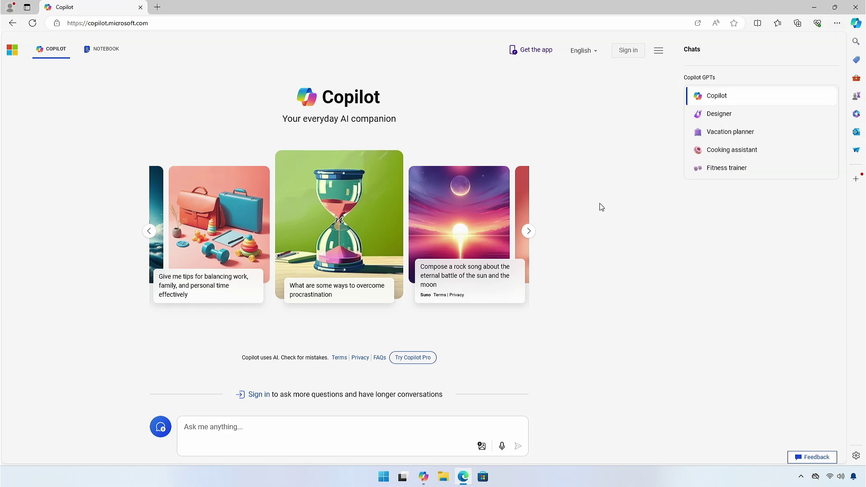
# - Close the browser, reopen Edge on a new tab, and snap it to the right half
pyautogui.click(849, 9)
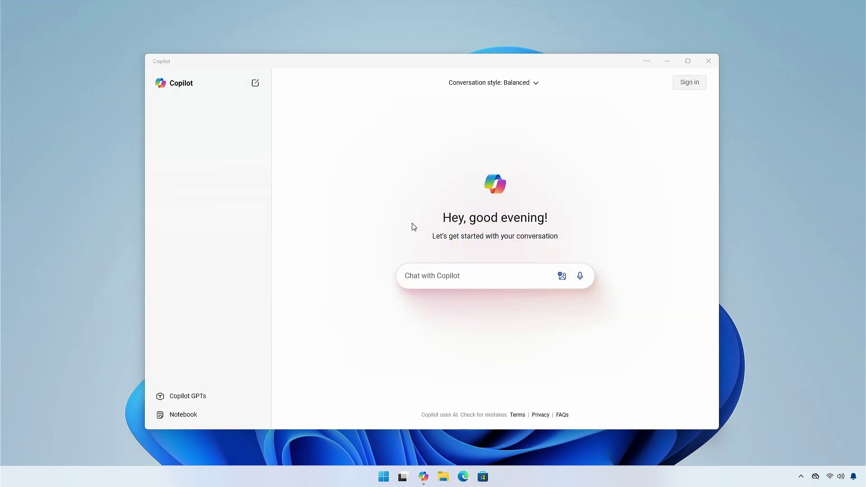
pyautogui.click(463, 478)
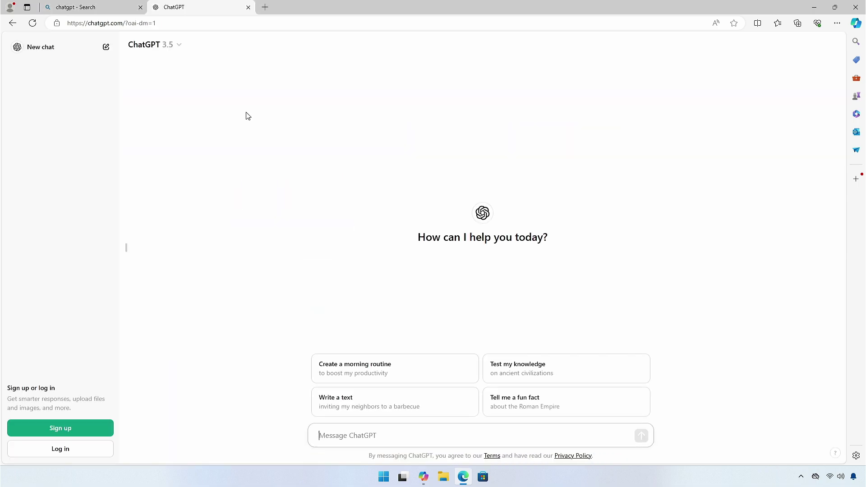
pyautogui.moveTo(834, 21)
pyautogui.click(846, 38)
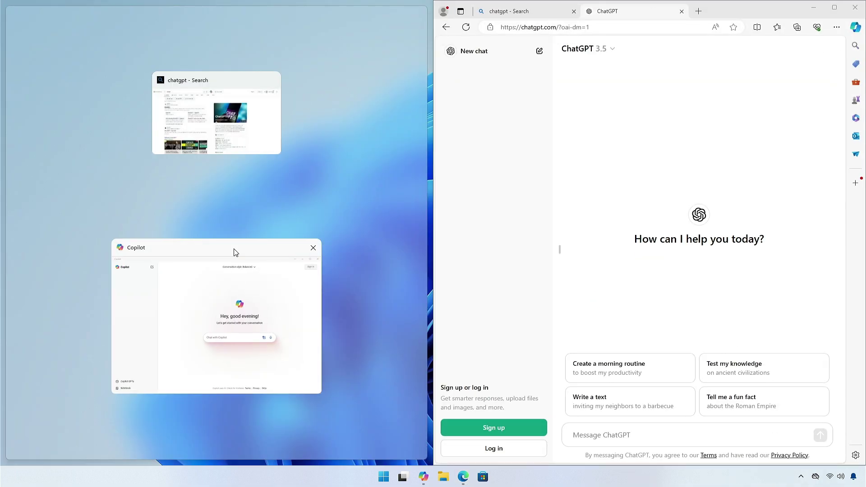
# - Snap Copilot to the left half, then browse and close the Copilot GPTs list
pyautogui.click(234, 251)
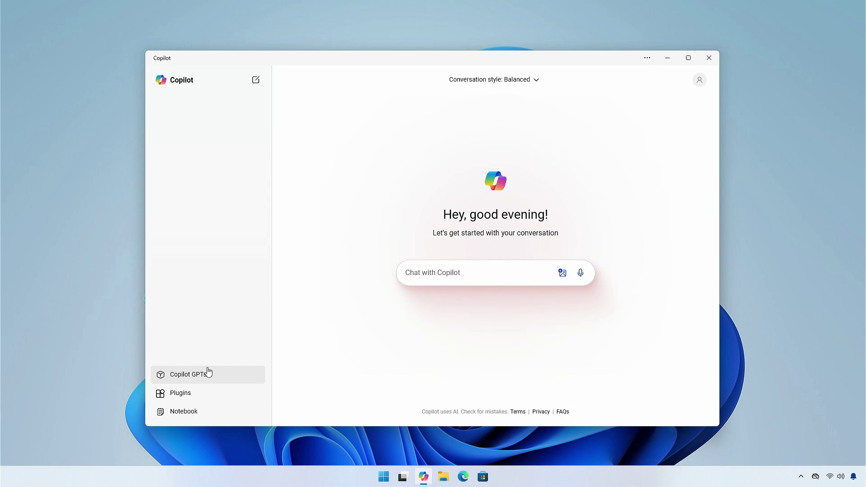
pyautogui.click(210, 375)
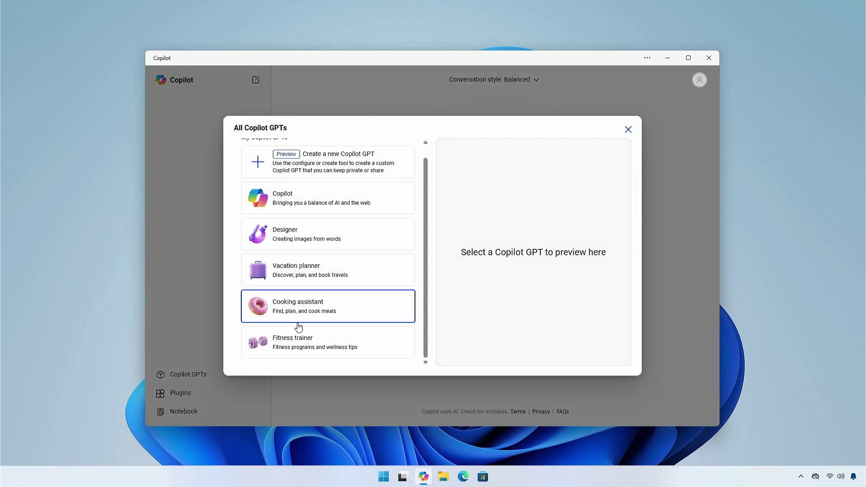
pyautogui.click(628, 130)
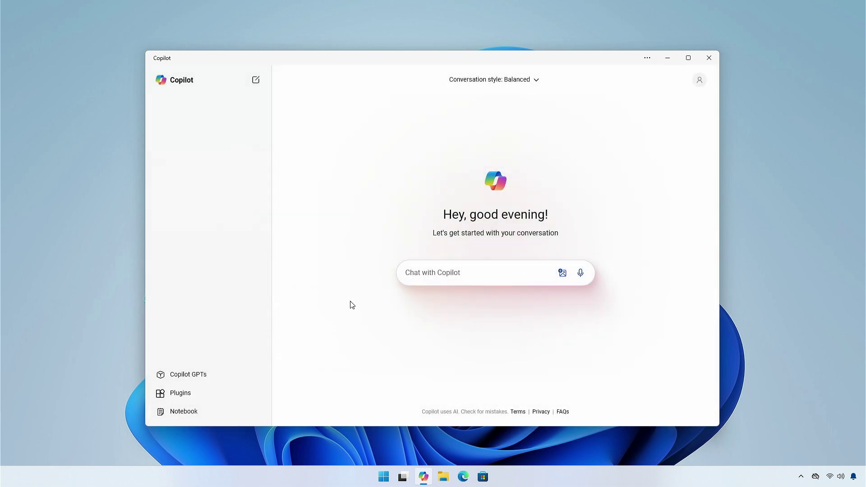
# - Browse the Plugins list, then open Notebook and return to the main chat
pyautogui.click(180, 394)
pyautogui.scroll(-3, 436, 194)
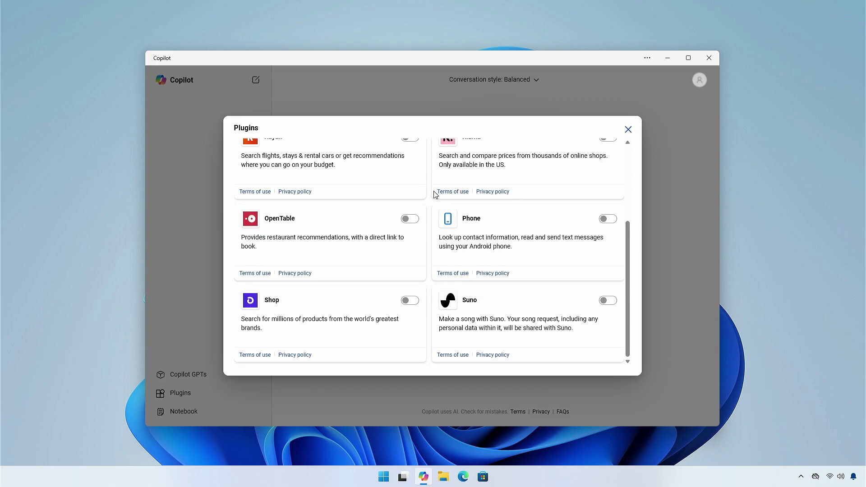
pyautogui.click(629, 130)
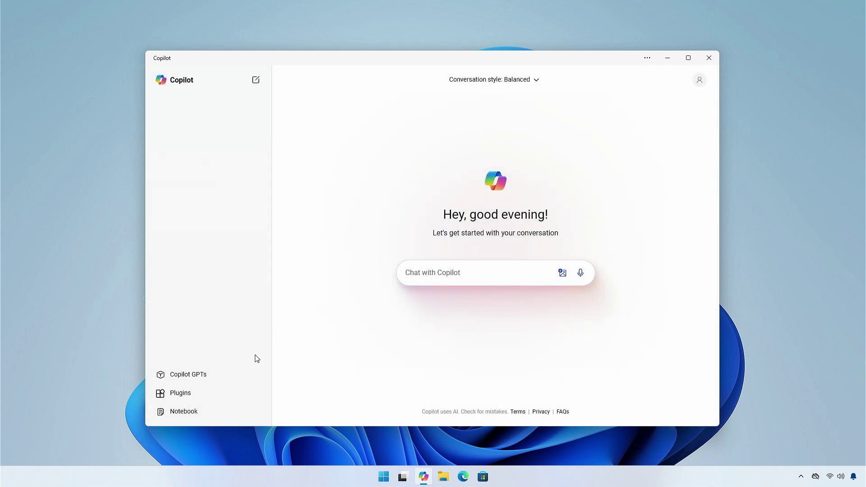
pyautogui.click(188, 411)
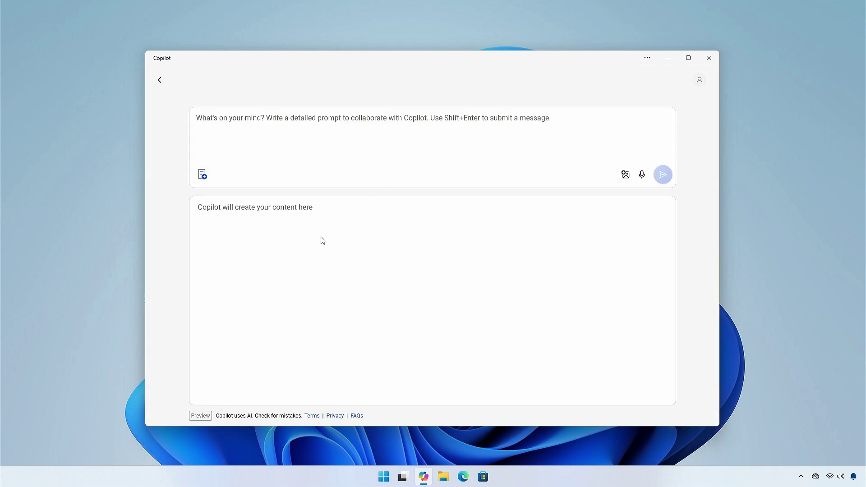
pyautogui.click(159, 80)
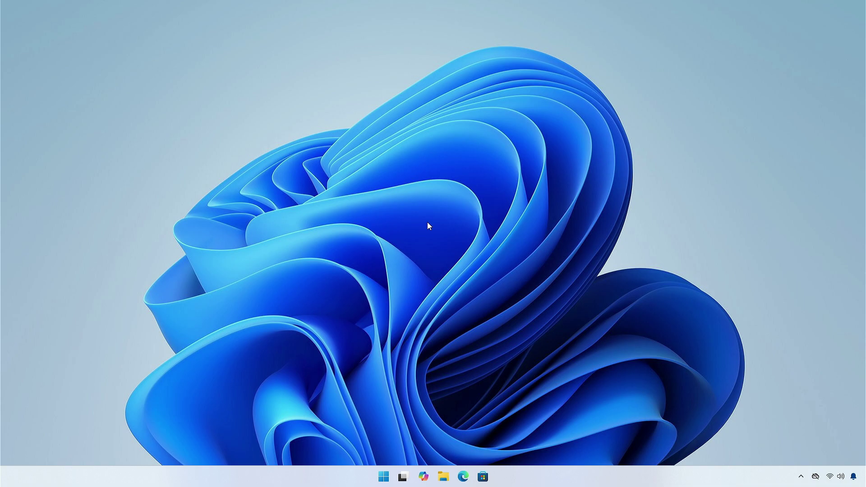
# - Open Settings and go to the System > For developers page
pyautogui.click(384, 477)
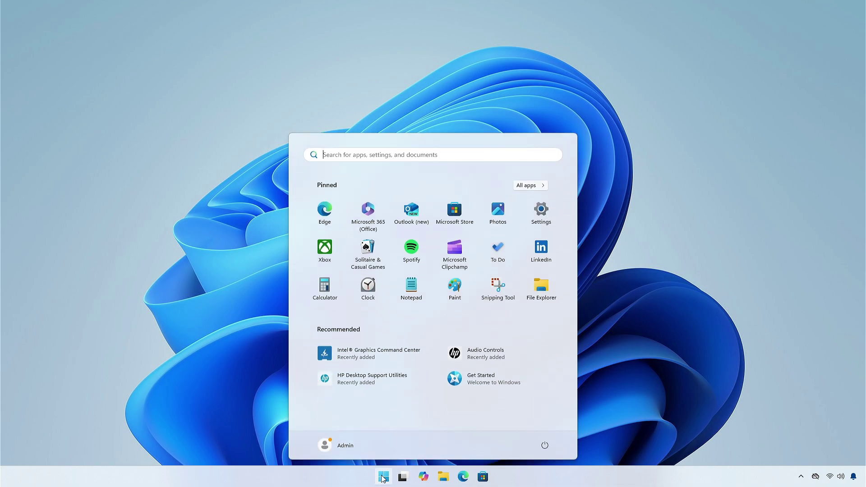
pyautogui.click(540, 212)
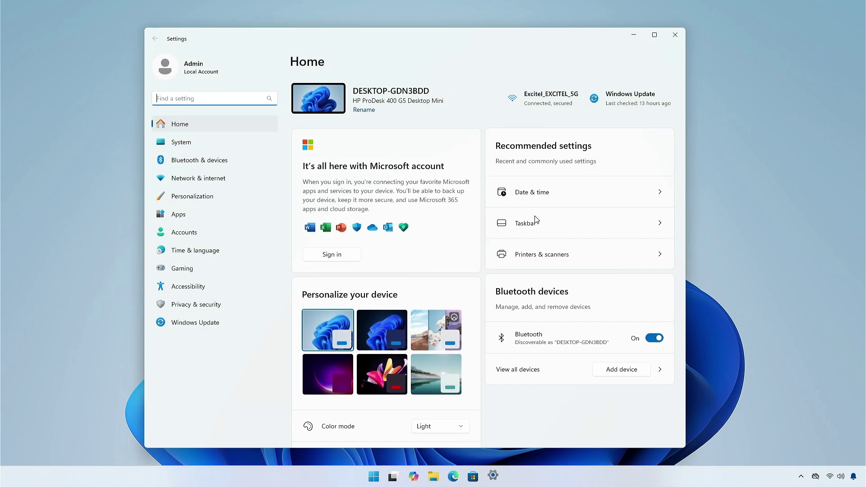
pyautogui.click(202, 148)
pyautogui.scroll(-5, 340, 169)
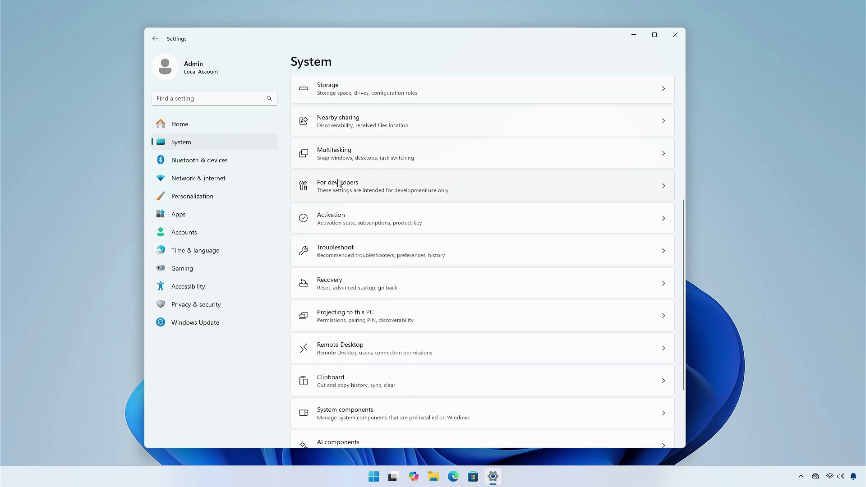
pyautogui.click(320, 193)
pyautogui.scroll(-3, 321, 271)
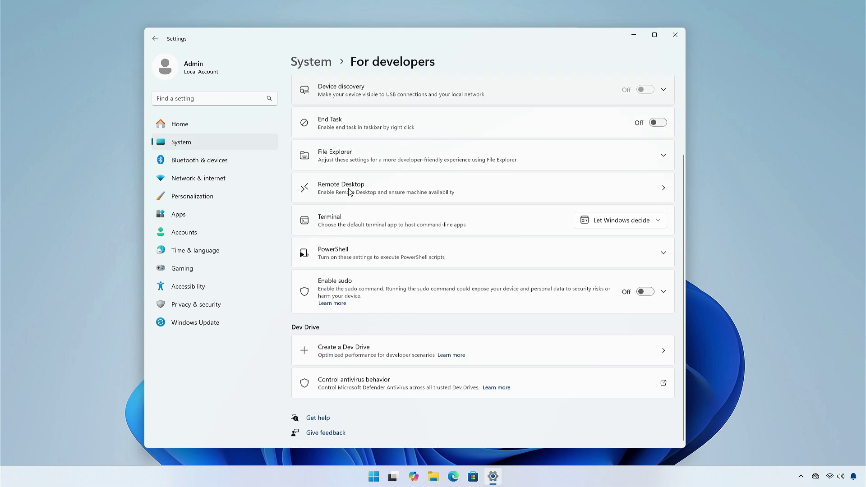
# - Turn on Enable sudo, approve the prompt, and set it to run applications Inline
pyautogui.click(645, 291)
pyautogui.click(399, 312)
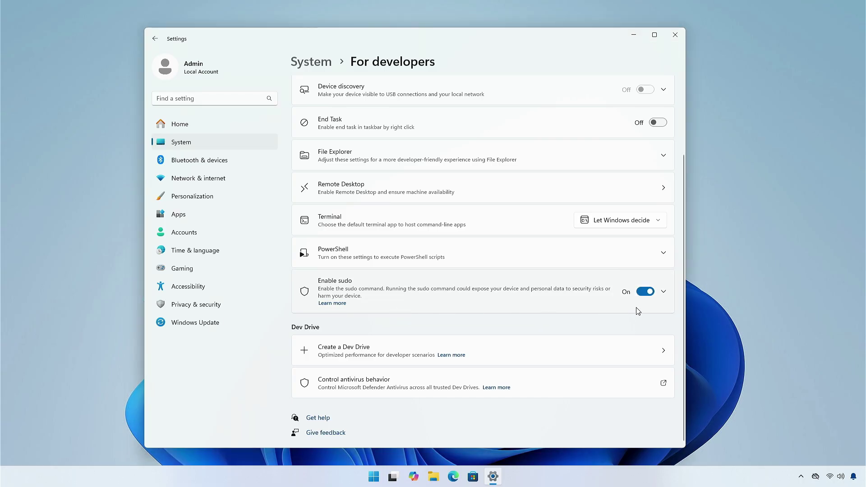
pyautogui.click(663, 292)
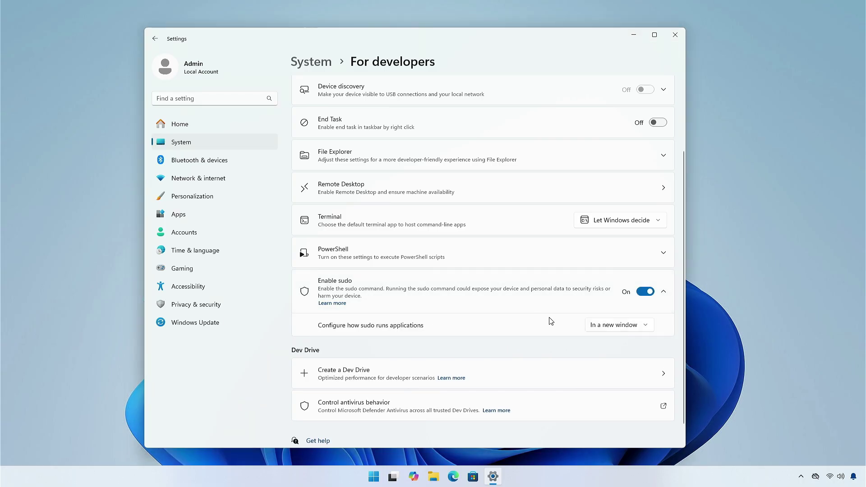
pyautogui.click(617, 327)
pyautogui.click(602, 360)
pyautogui.scroll(-1, 565, 302)
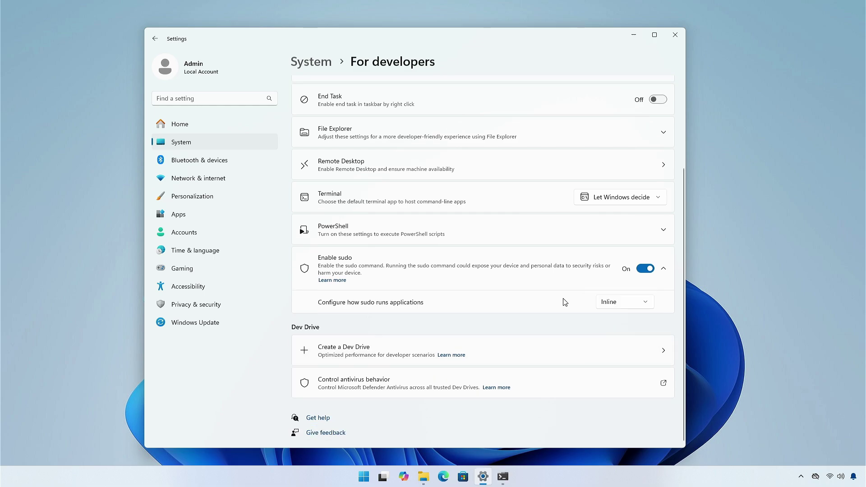
# - Open Command Prompt and list the Admin folder's contents with dir
pyautogui.click(502, 476)
pyautogui.write('d')
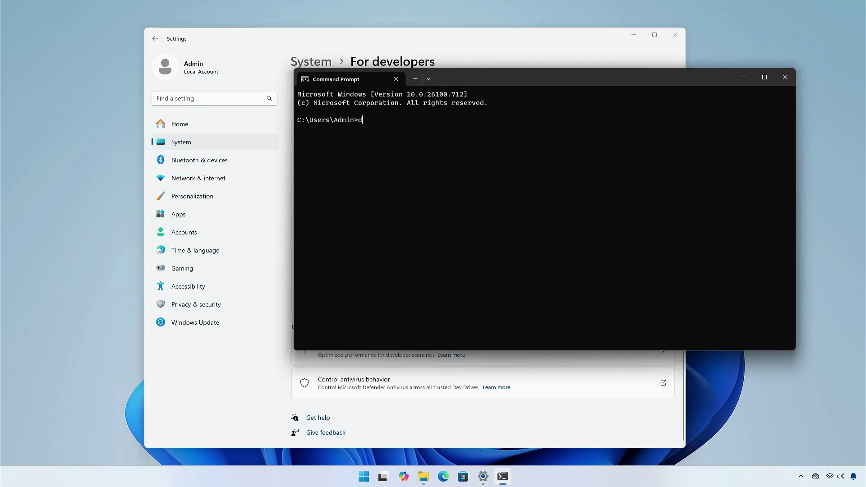
pyautogui.write('ir')
pyautogui.press('Return')
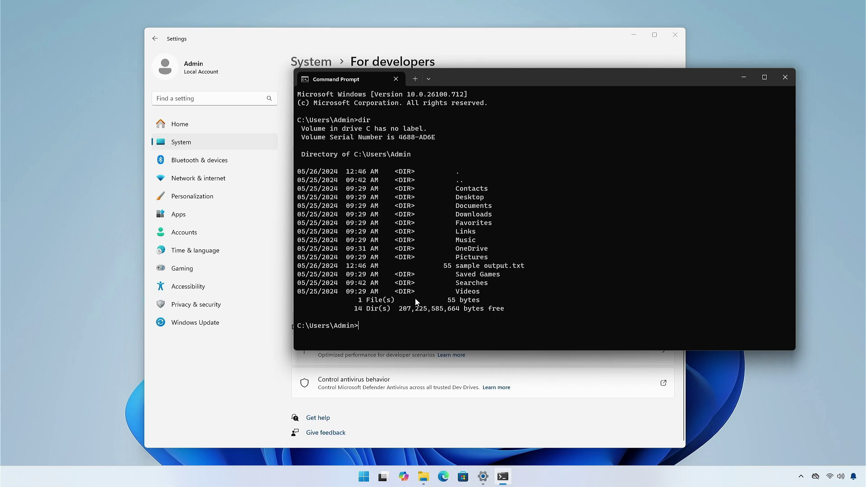
# - Delete 'sample output.txt' from Admin, using sudo del after plain del fails
pyautogui.click(423, 477)
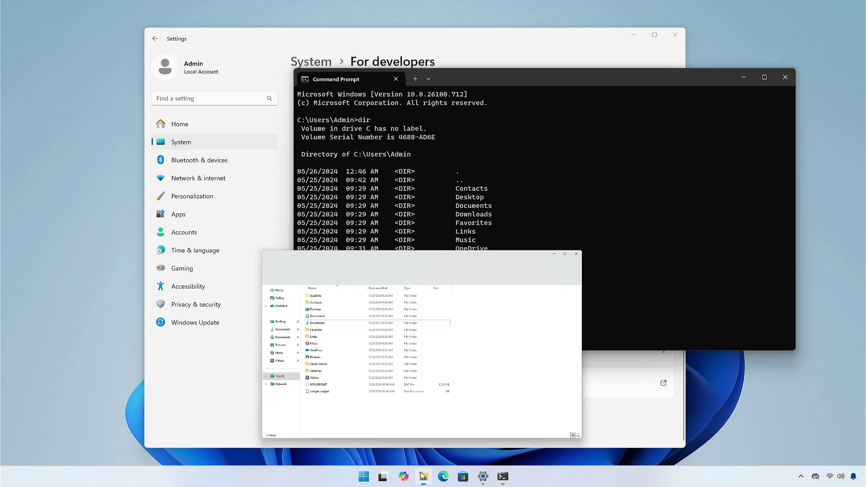
pyautogui.click(228, 332)
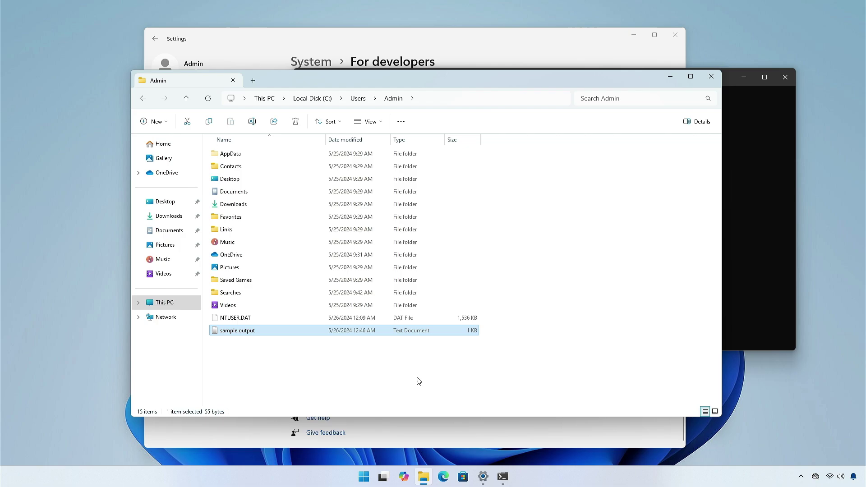
pyautogui.click(497, 467)
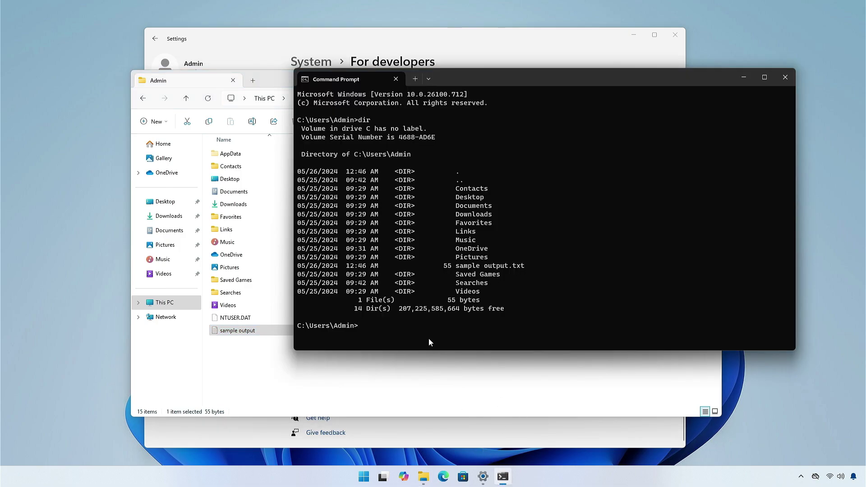
pyautogui.write('del')
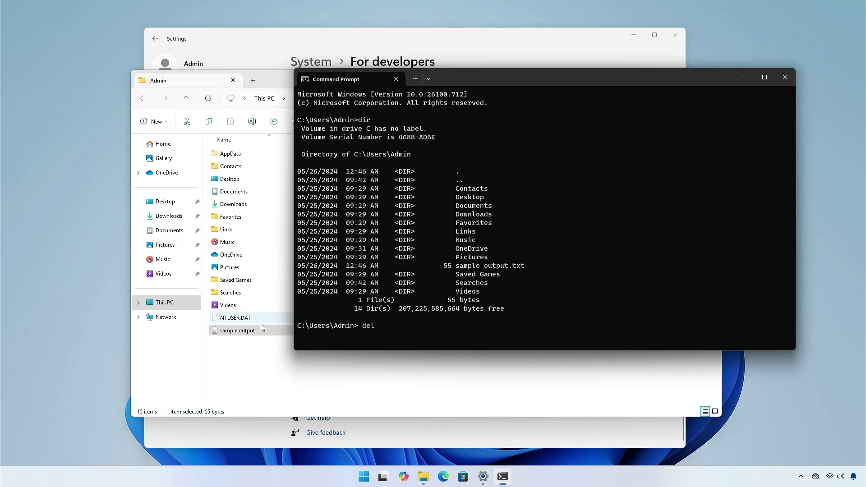
pyautogui.moveTo(237, 330); pyautogui.dragTo(388, 323)
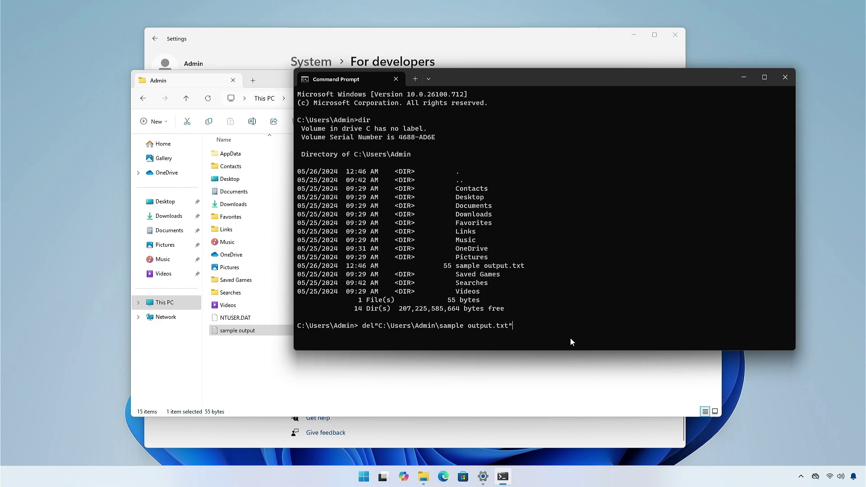
pyautogui.press('Return')
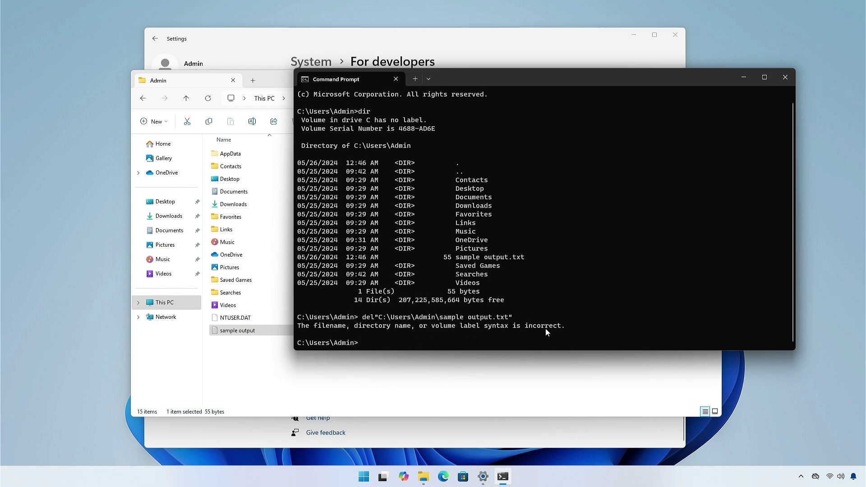
pyautogui.write('sudo del "C:\\Users\\Admin\\sample output.txt')
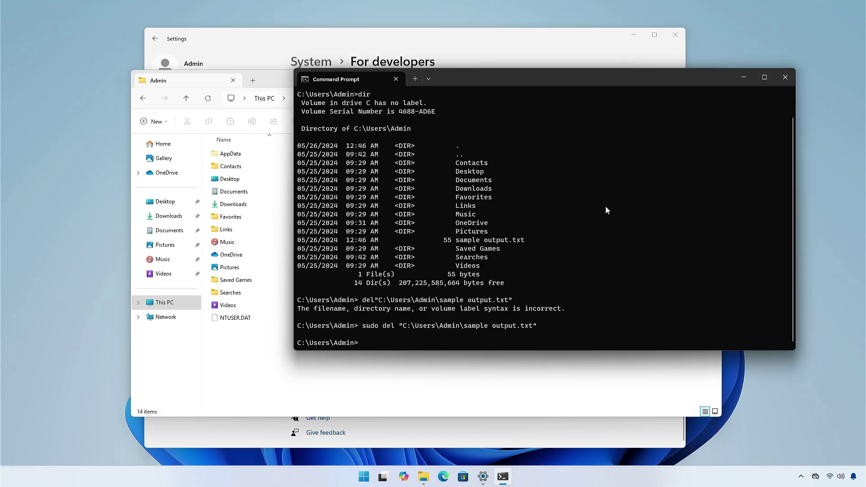
pyautogui.click(744, 77)
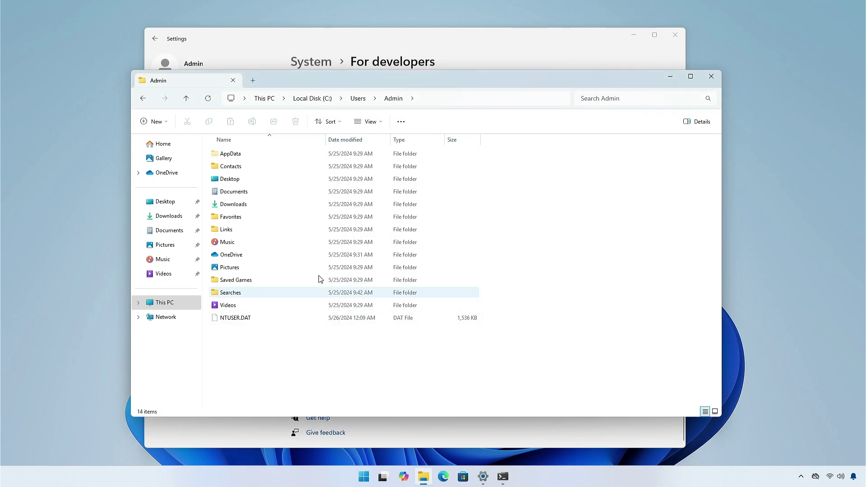
# - Close File Explorer and Settings, then reopen Settings from the Start menu
pyautogui.click(712, 76)
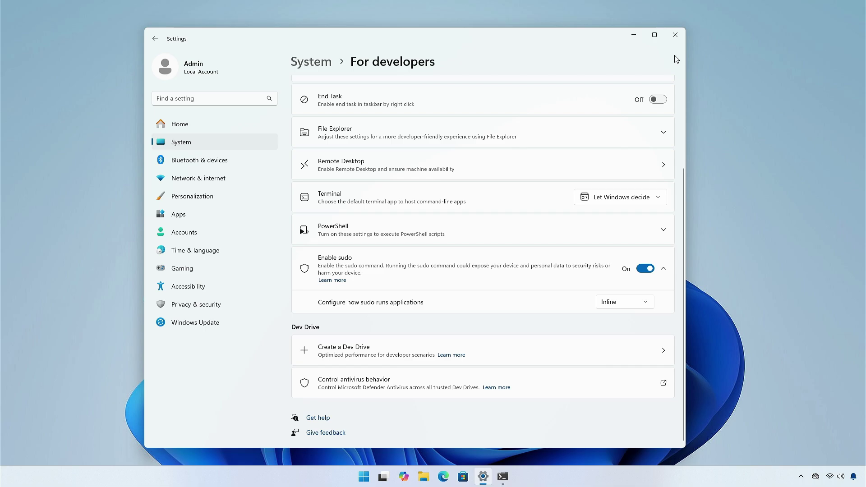
pyautogui.click(675, 35)
pyautogui.click(382, 477)
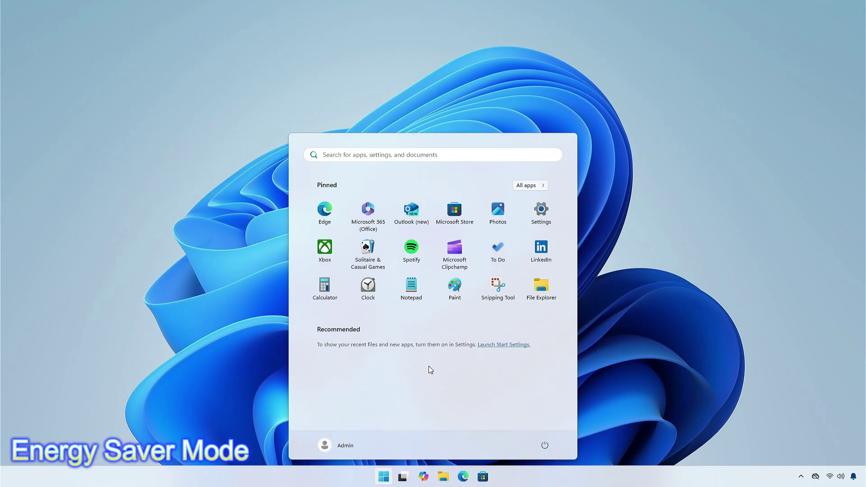
pyautogui.click(537, 218)
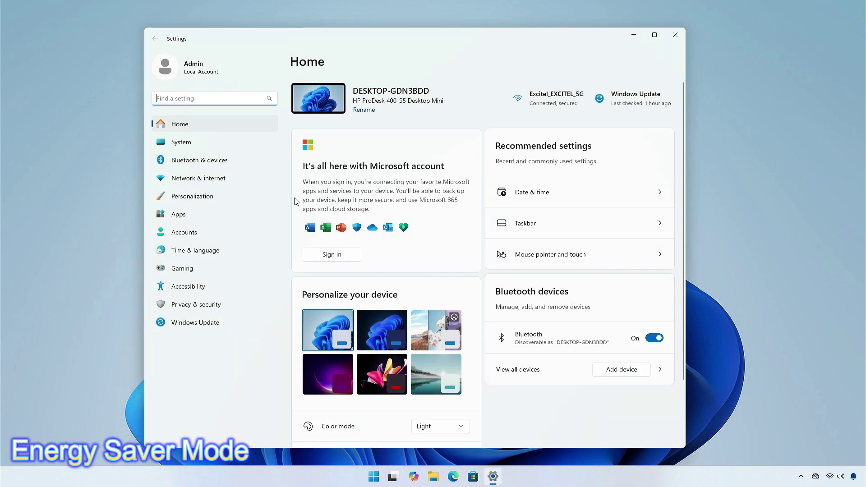
# - Under System > Power, switch Always use energy saver on
pyautogui.click(189, 147)
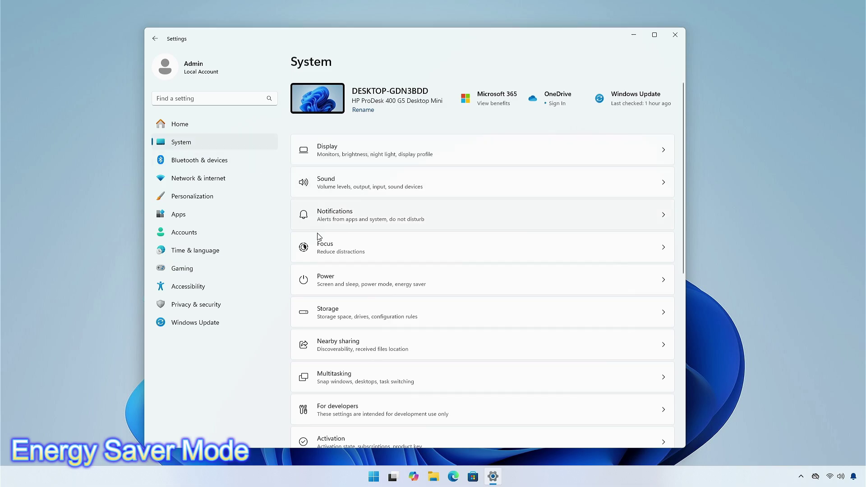
pyautogui.click(332, 279)
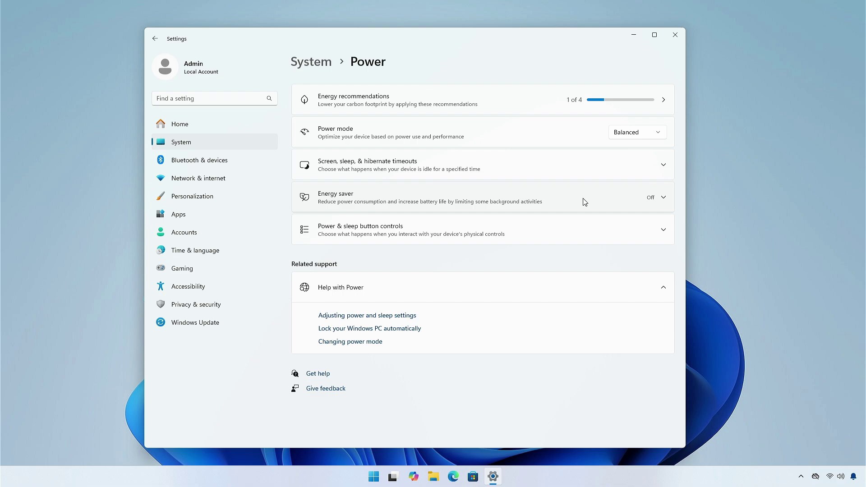
pyautogui.click(585, 202)
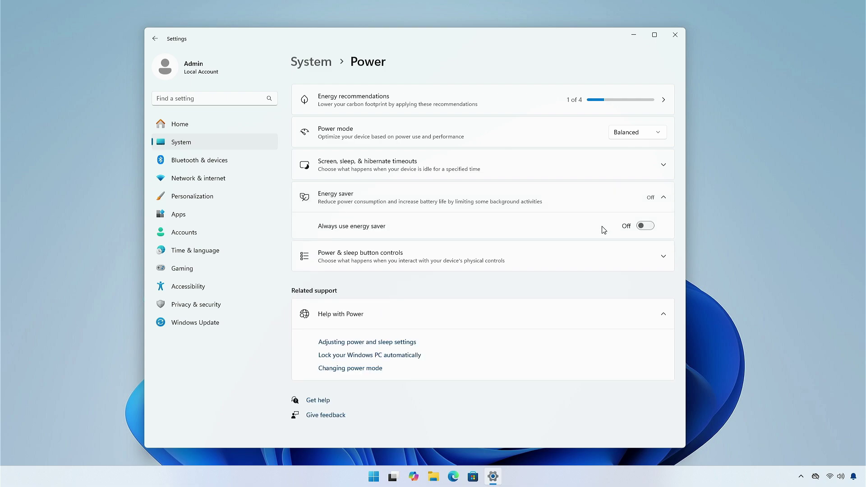
pyautogui.click(645, 226)
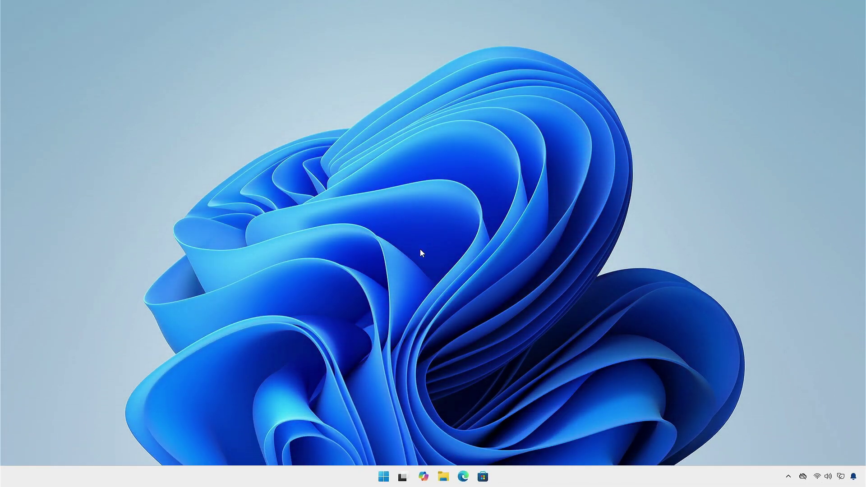
# - In Downloads, open Compress to > Additional options for the Browser folder
pyautogui.click(444, 477)
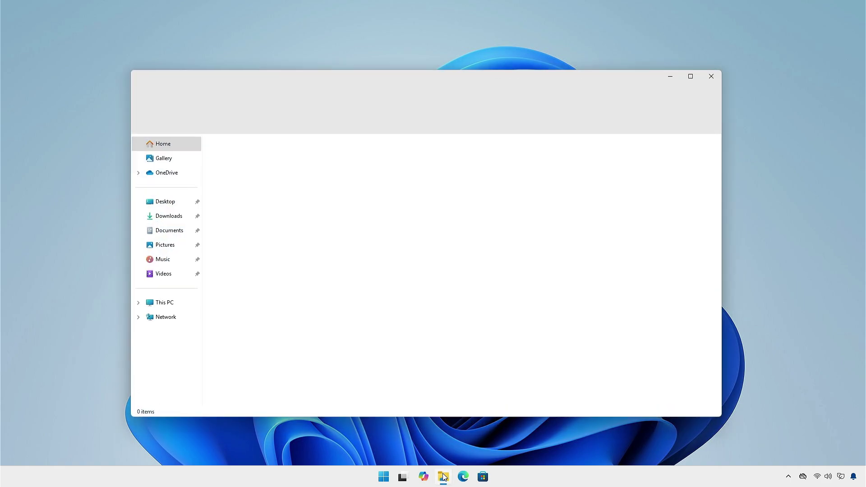
pyautogui.click(158, 219)
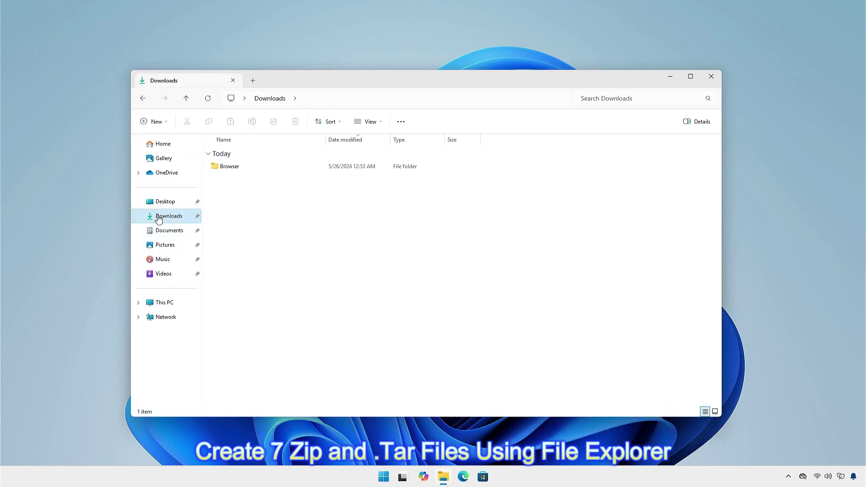
pyautogui.click(265, 171)
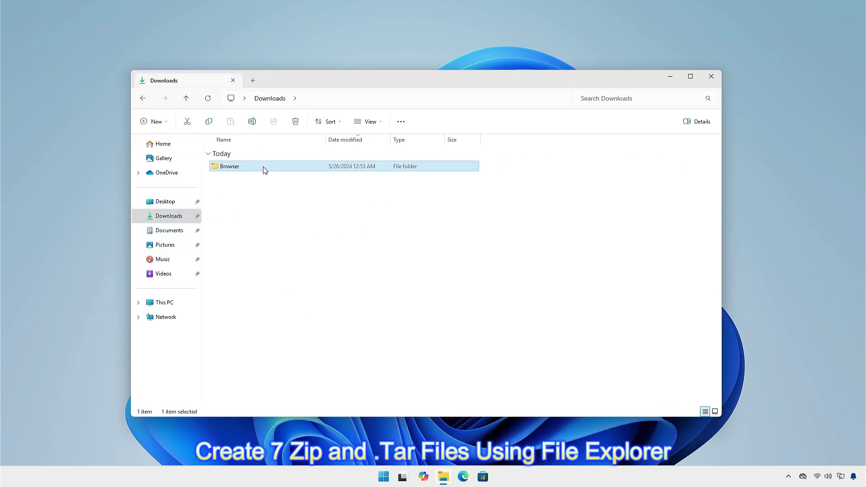
pyautogui.rightClick(264, 170)
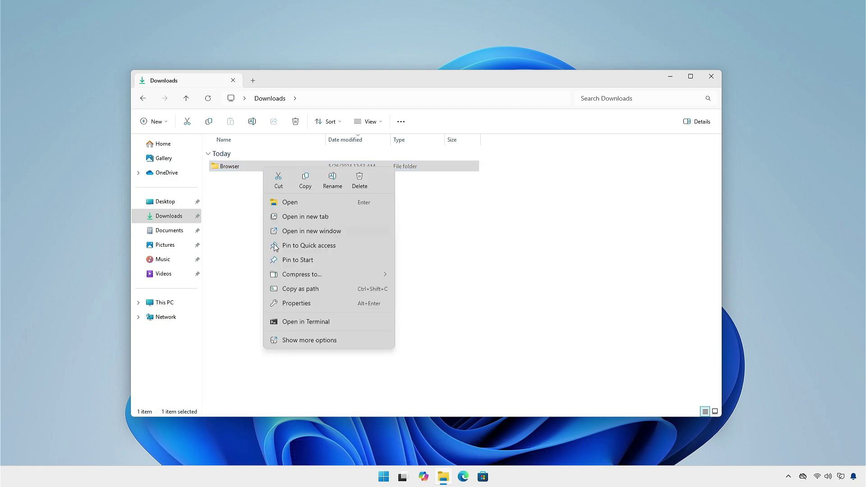
pyautogui.moveTo(308, 274)
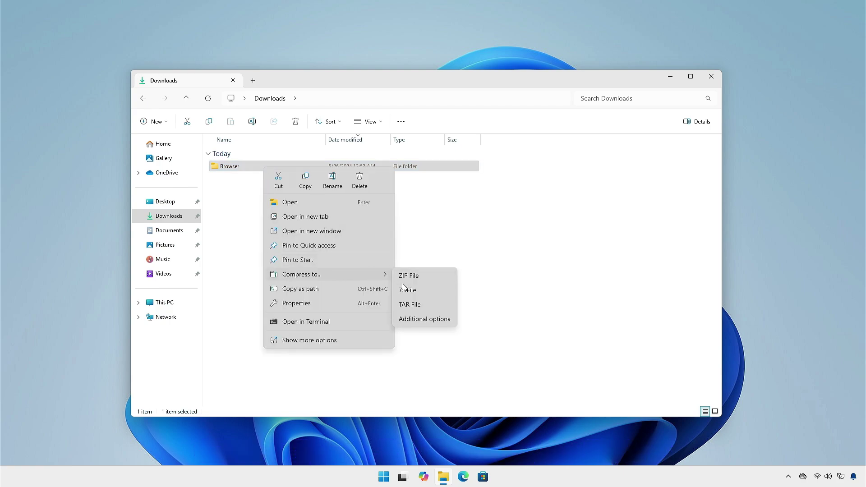
pyautogui.click(411, 319)
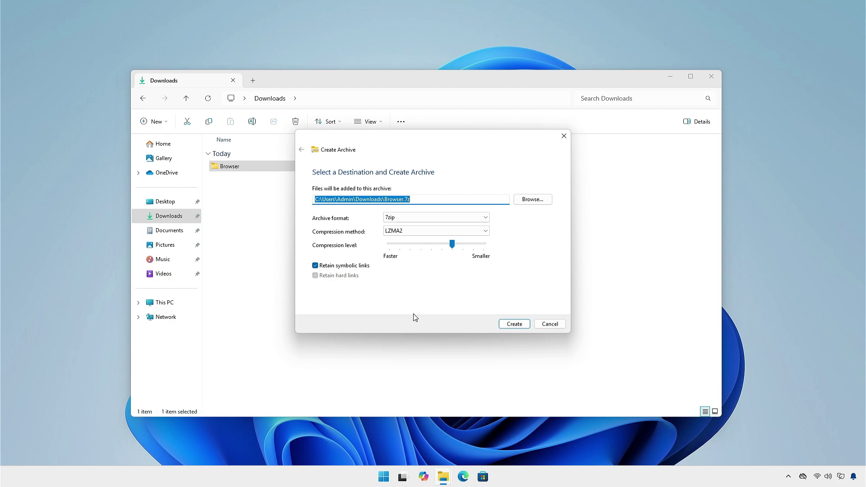
# - Keep the archive format as 7zip and the compression method as LZMA2
pyautogui.click(405, 218)
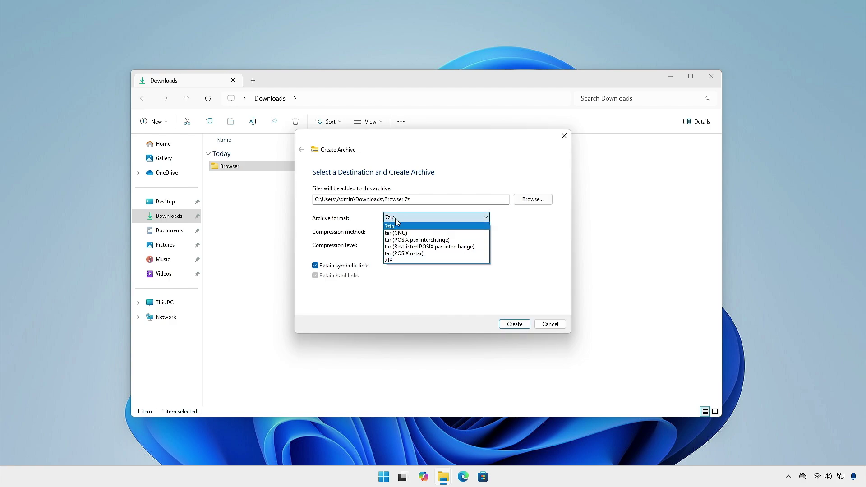
pyautogui.click(392, 226)
pyautogui.click(411, 231)
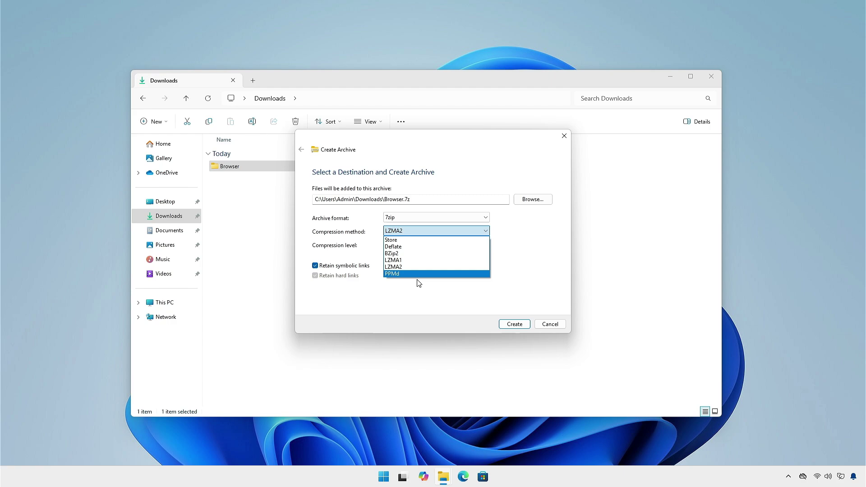
pyautogui.click(391, 302)
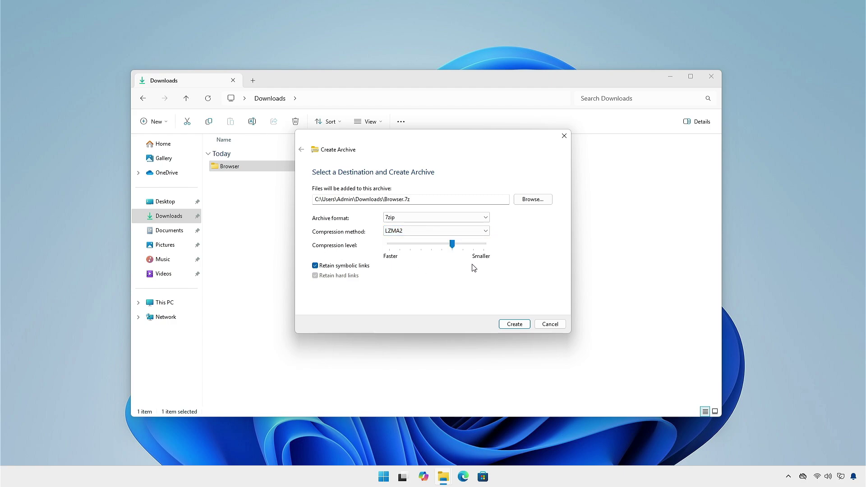
# - Create the Browser.7z archive in Downloads, then select it and show its actions
pyautogui.click(513, 324)
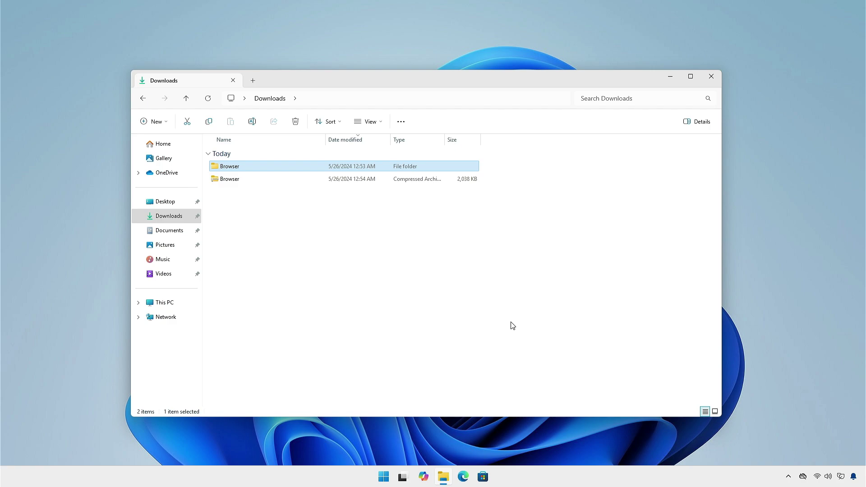
pyautogui.click(221, 183)
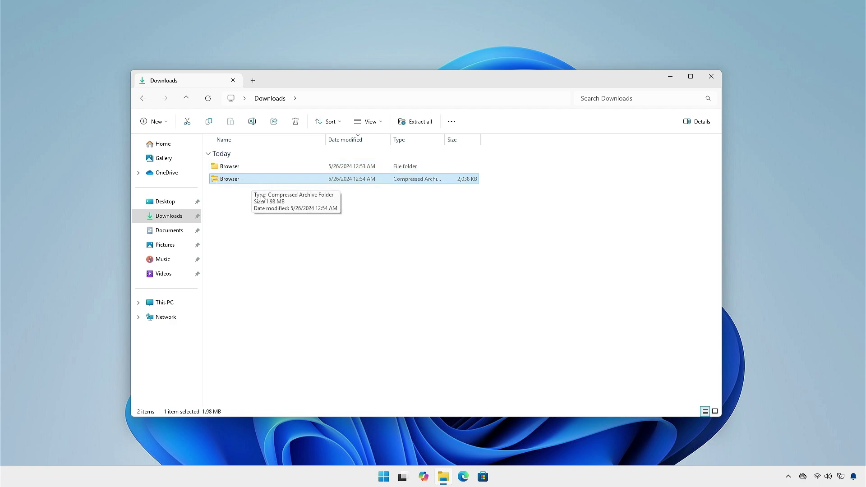
pyautogui.rightClick(326, 179)
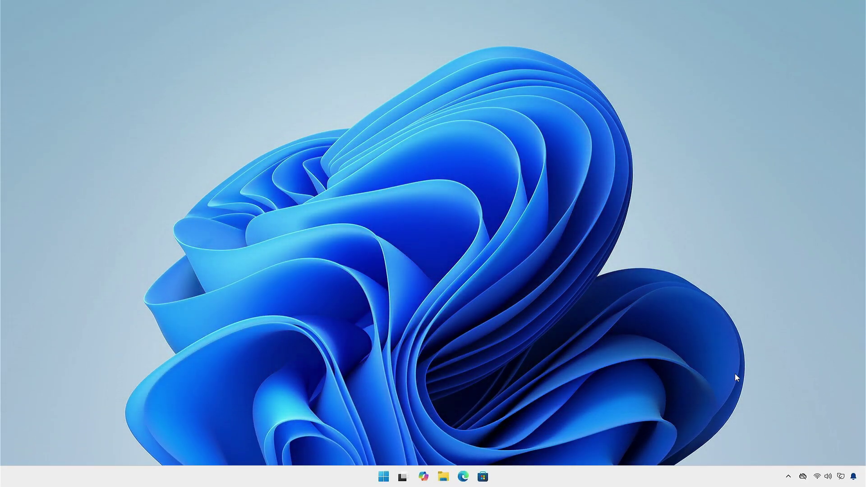
pyautogui.click(822, 476)
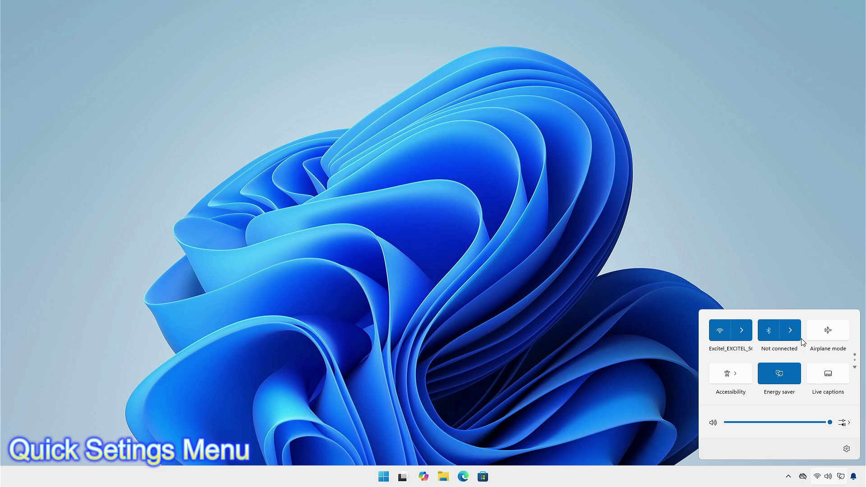
pyautogui.scroll(-1, 785, 356)
pyautogui.scroll(1, 812, 358)
pyautogui.click(854, 366)
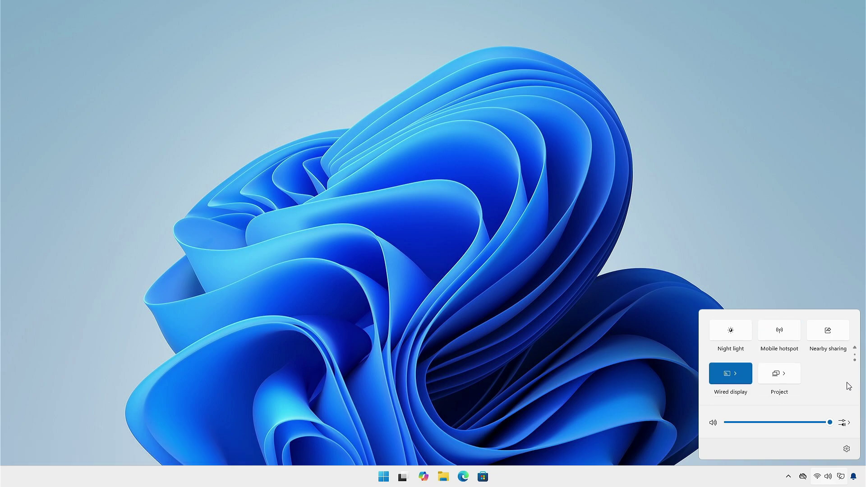
pyautogui.scroll(1, 847, 385)
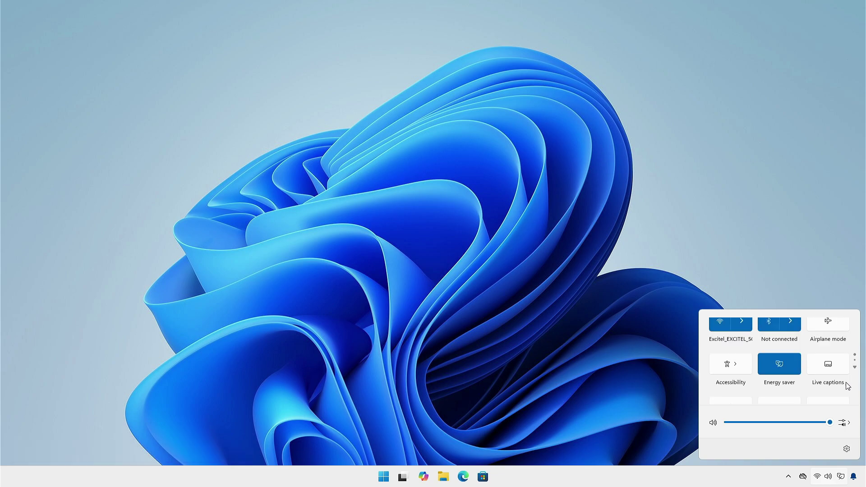
pyautogui.click(400, 269)
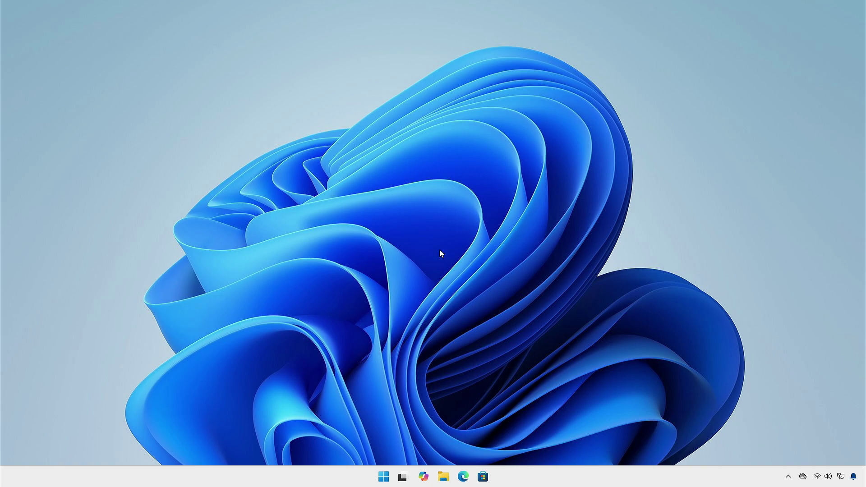
# - Open Settings to the Color management page under System > Display
pyautogui.click(383, 475)
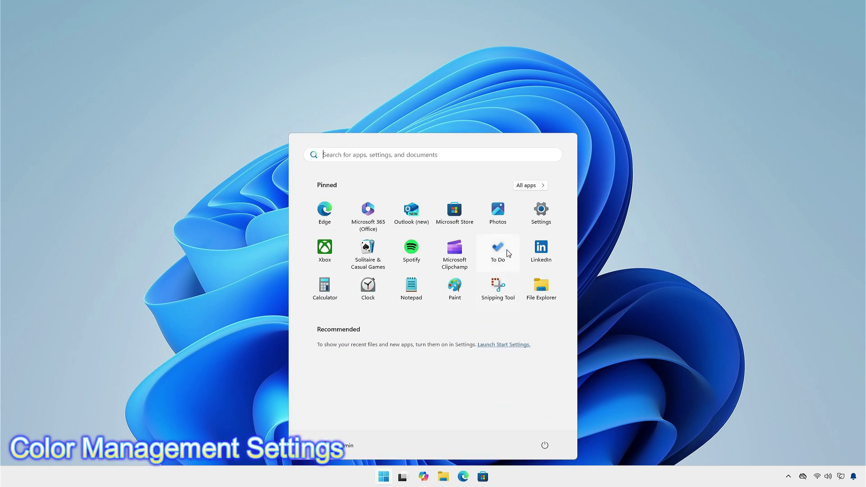
pyautogui.click(541, 219)
pyautogui.click(180, 142)
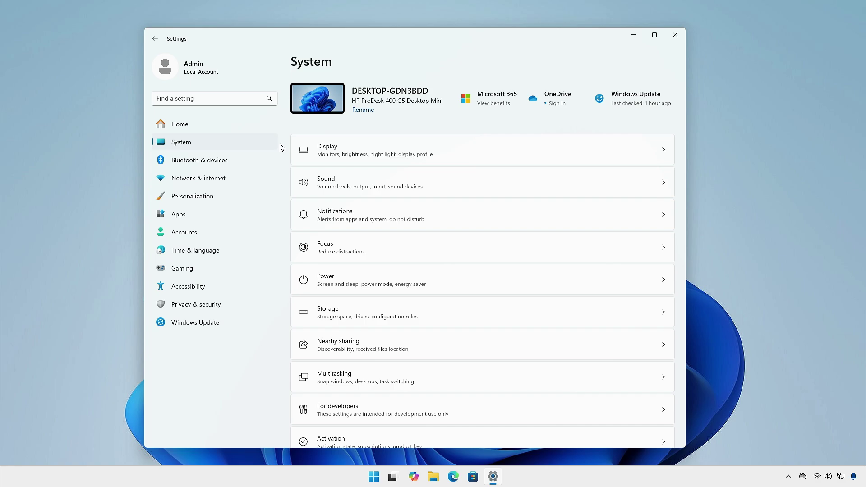
pyautogui.click(352, 145)
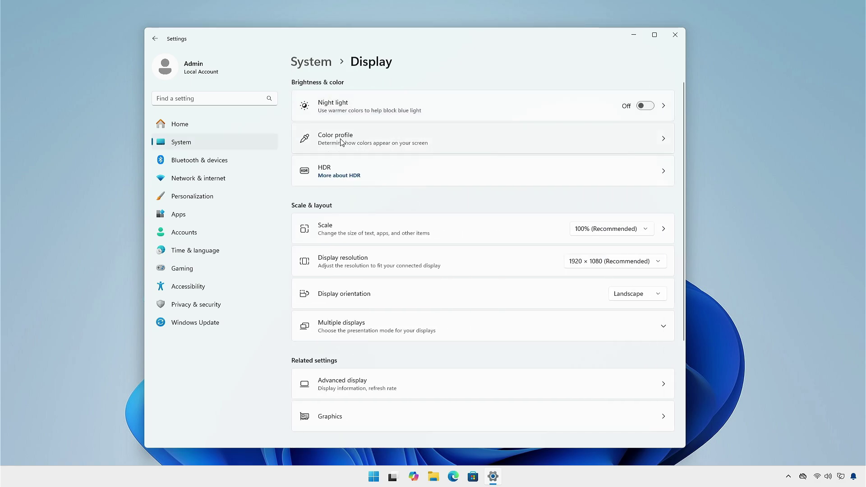
pyautogui.click(390, 141)
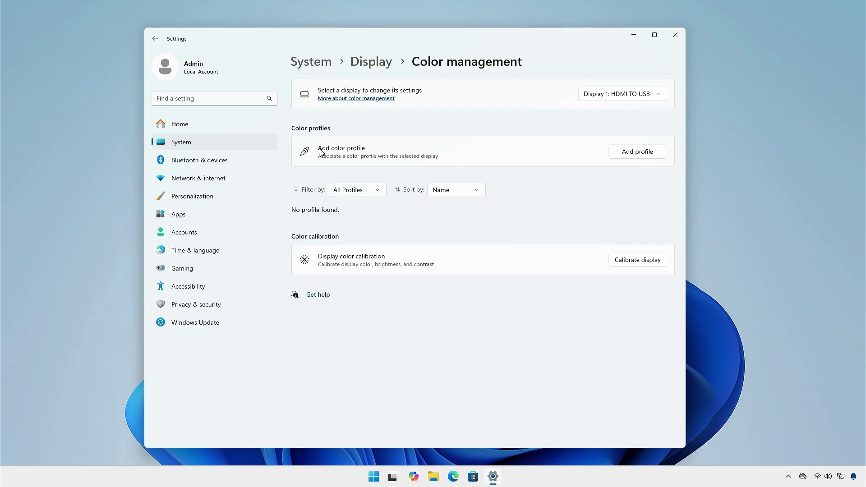
# - Start adding a color profile and cancel, then launch and close the display calibration wizard
pyautogui.click(635, 156)
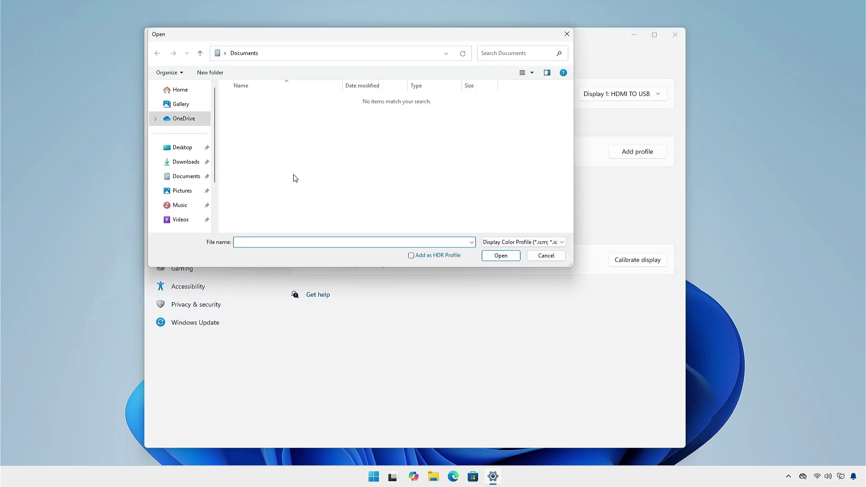
pyautogui.click(538, 256)
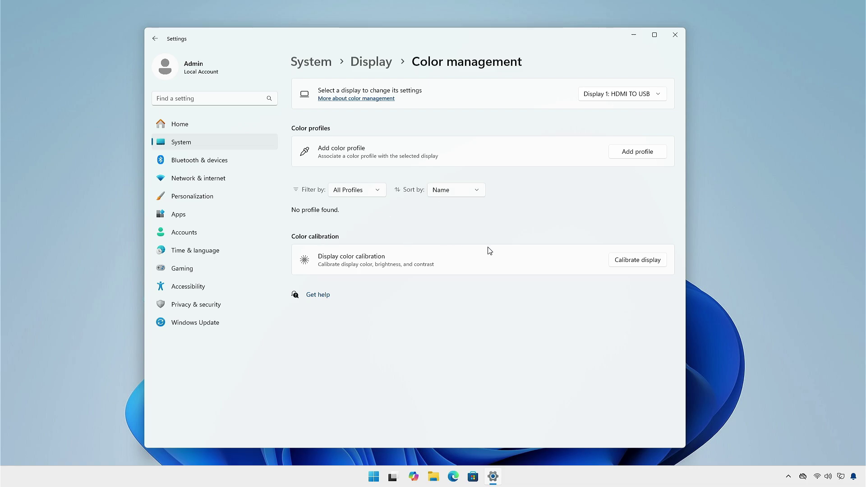
pyautogui.click(660, 261)
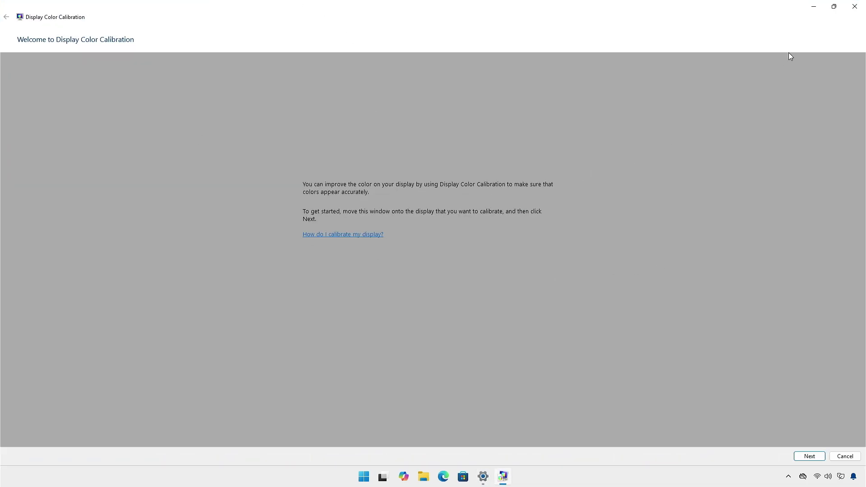
pyautogui.click(854, 6)
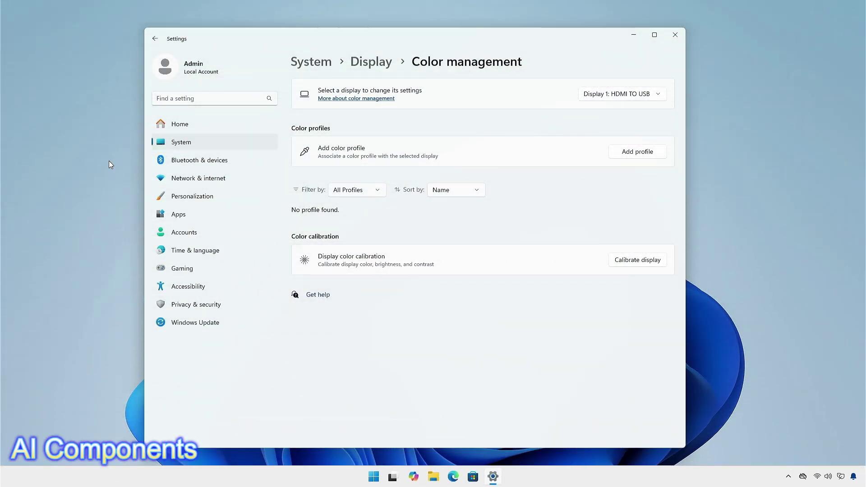
# - Open the AI components page under System, which shows none installed
pyautogui.click(179, 144)
pyautogui.scroll(-3, 352, 240)
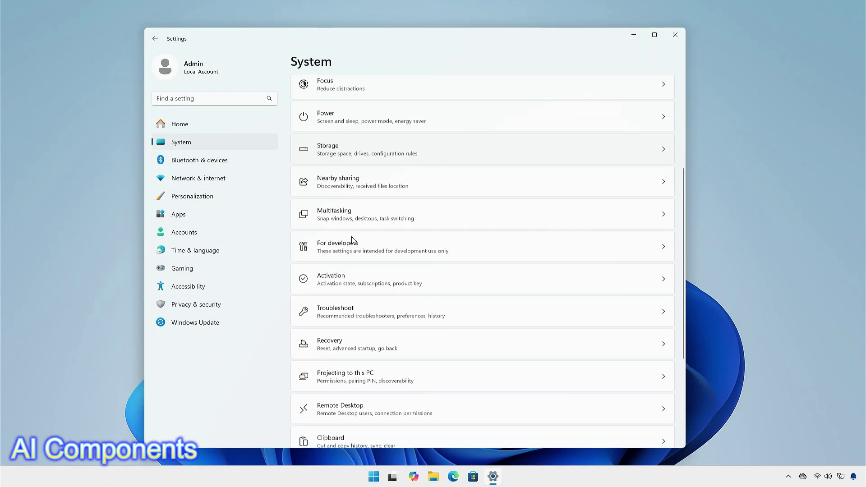
pyautogui.scroll(-3, 352, 240)
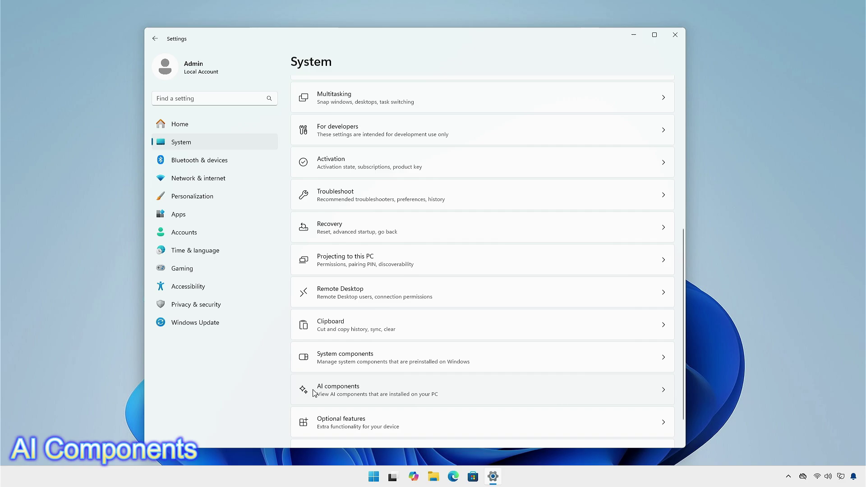
pyautogui.click(339, 391)
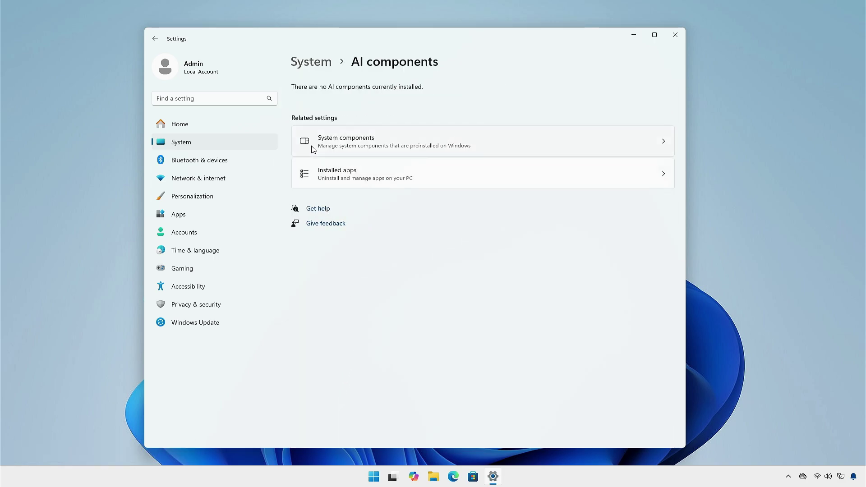
# - Go back to System and open the System components list of 7 components
pyautogui.click(154, 40)
pyautogui.scroll(-3, 379, 180)
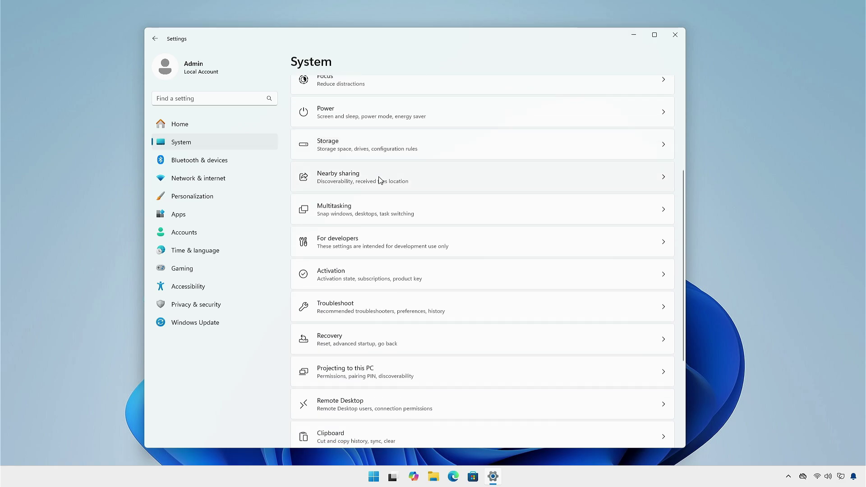
pyautogui.scroll(-3, 379, 180)
pyautogui.click(364, 317)
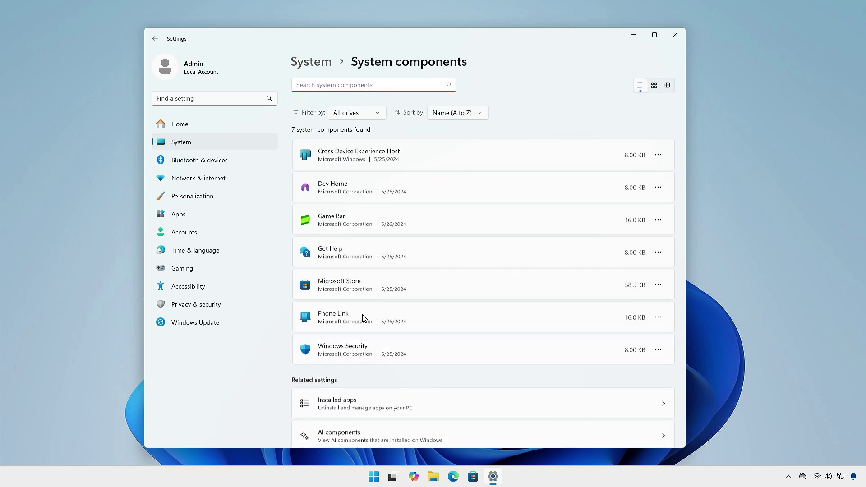
# - Go to Bluetooth & devices > Printers & scanners and start setting up Windows protected print mode
pyautogui.click(178, 162)
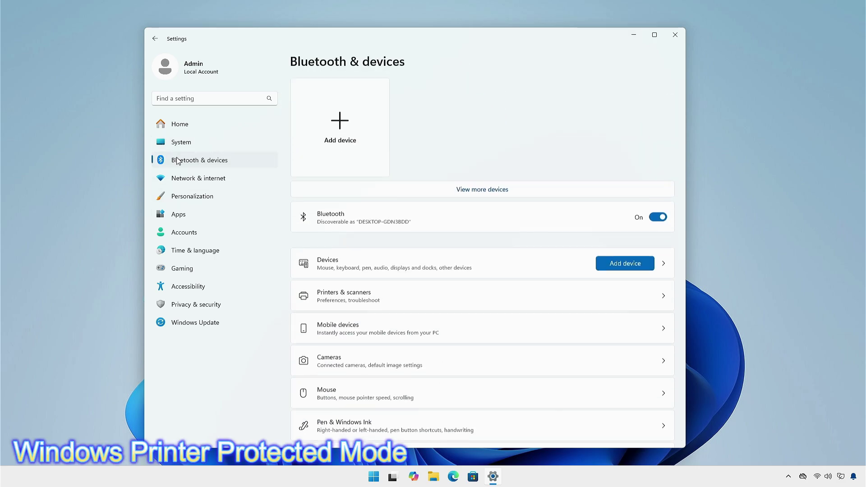
pyautogui.click(414, 296)
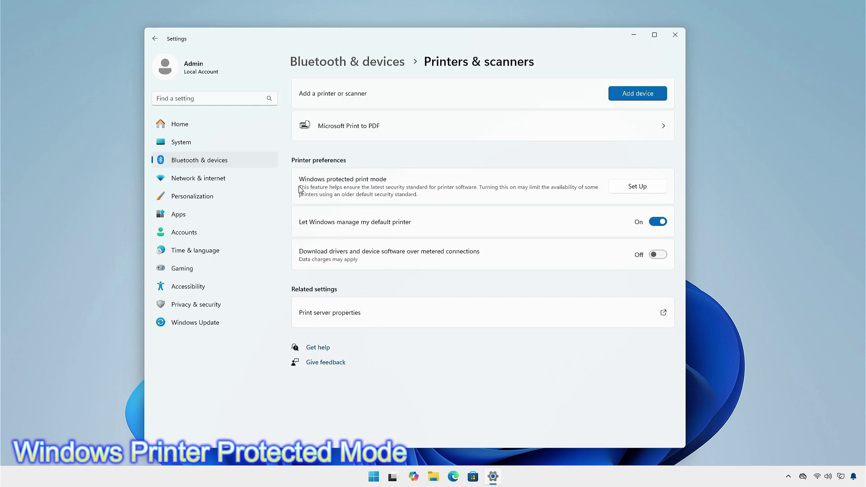
pyautogui.click(624, 190)
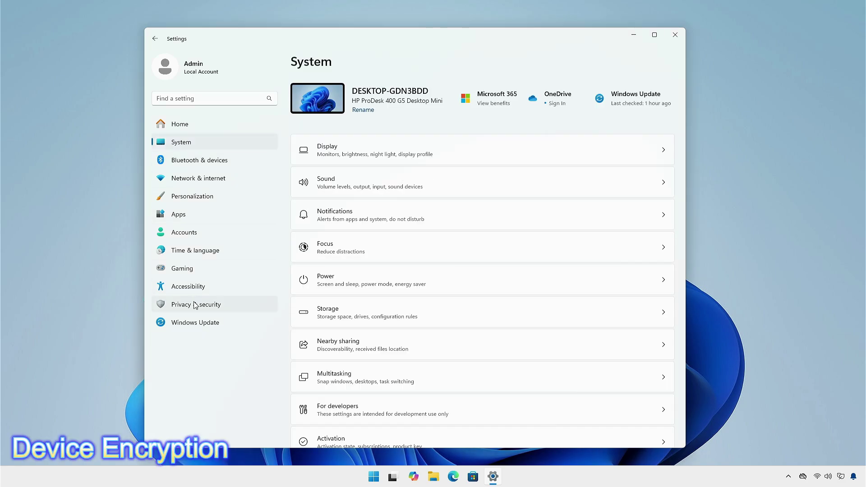
# - Open Privacy & security > Device encryption, showing encryption switched on
pyautogui.click(195, 306)
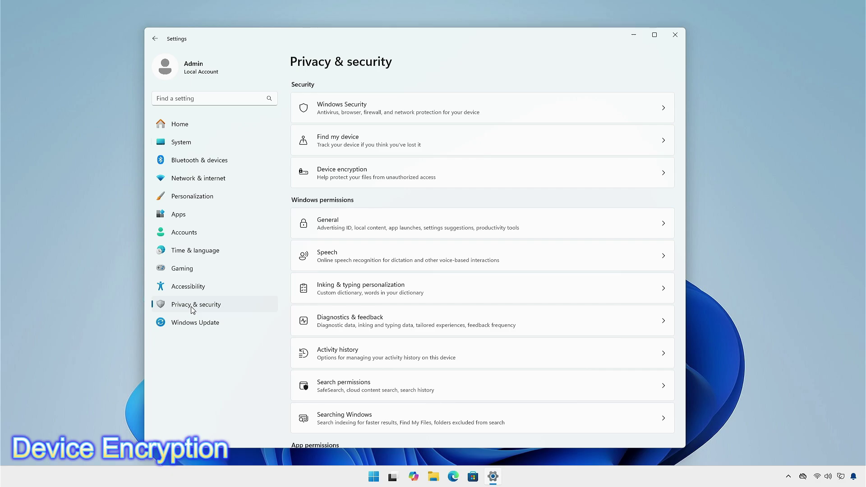
pyautogui.click(369, 176)
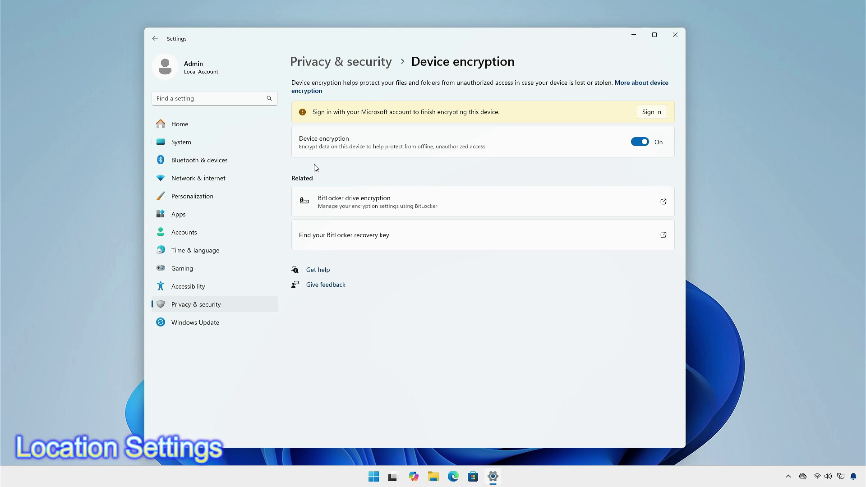
# - Open Location under Privacy & security app permissions and expand Recent activity, showing none
pyautogui.click(155, 38)
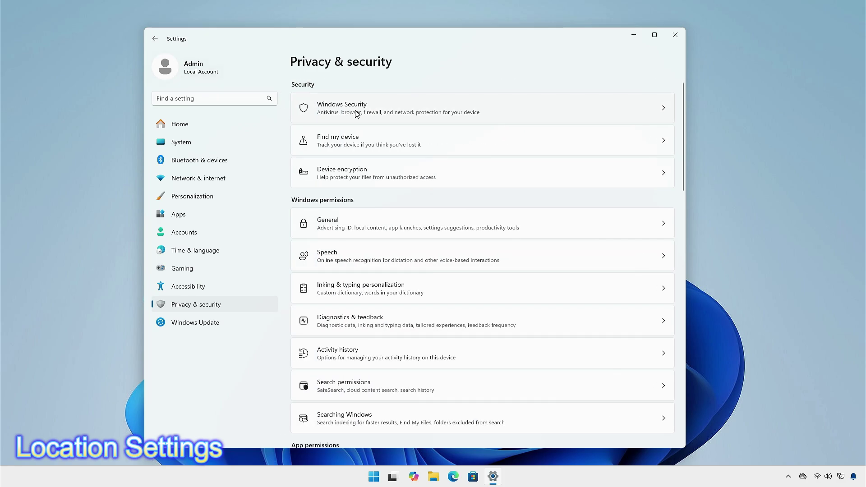
pyautogui.scroll(-5, 356, 114)
pyautogui.click(349, 301)
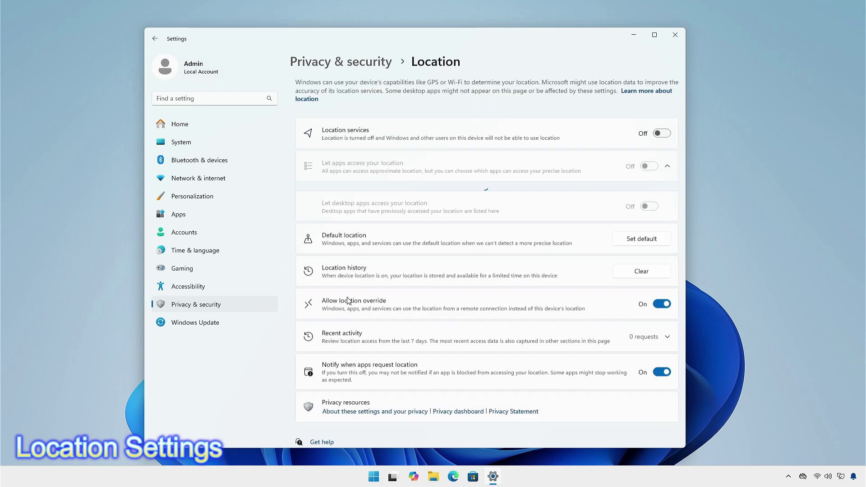
pyautogui.scroll(-2, 356, 300)
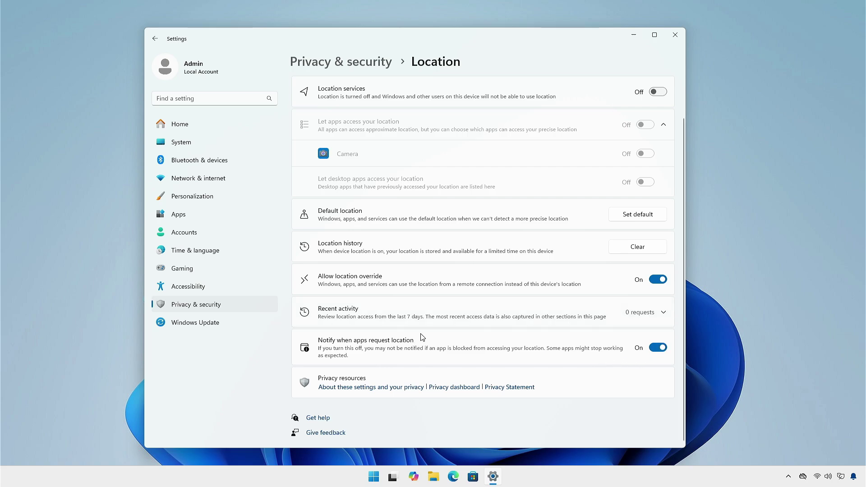
pyautogui.click(661, 310)
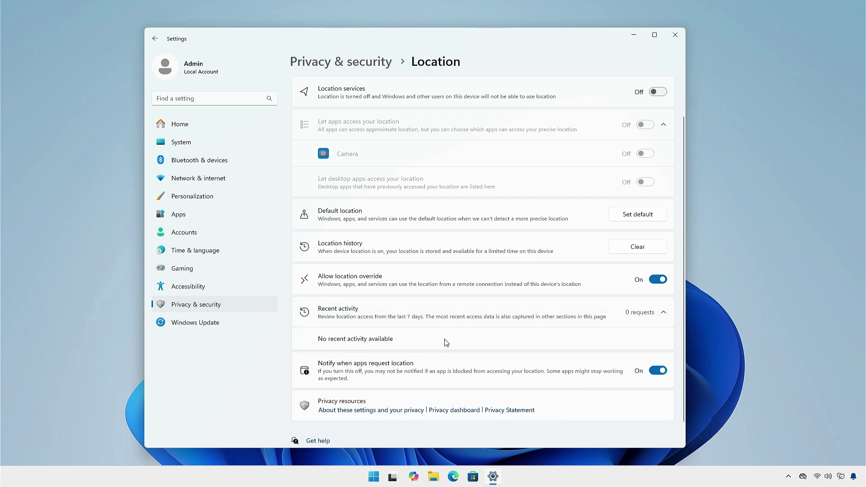